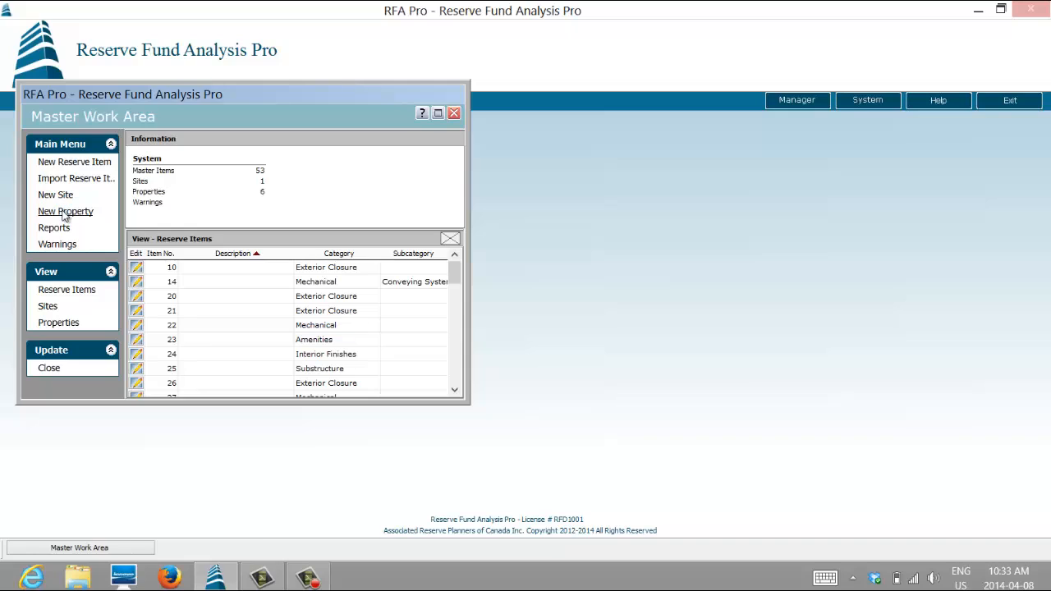
- Start a new property named KAS4567 - Parkview with property number 4567 and analysis date 01/01/2015
{"action": "left_click", "coordinate": [65, 212]}
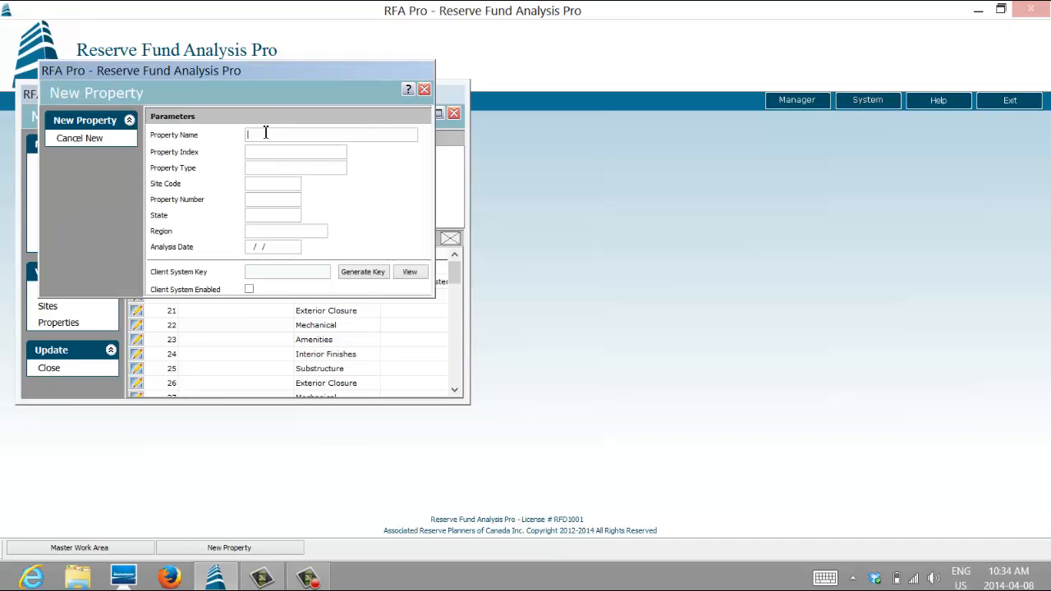
{"action": "type", "text": "KAS"}
{"action": "type", "text": "S"}
{"action": "type", "text": "567 - Parkview"}
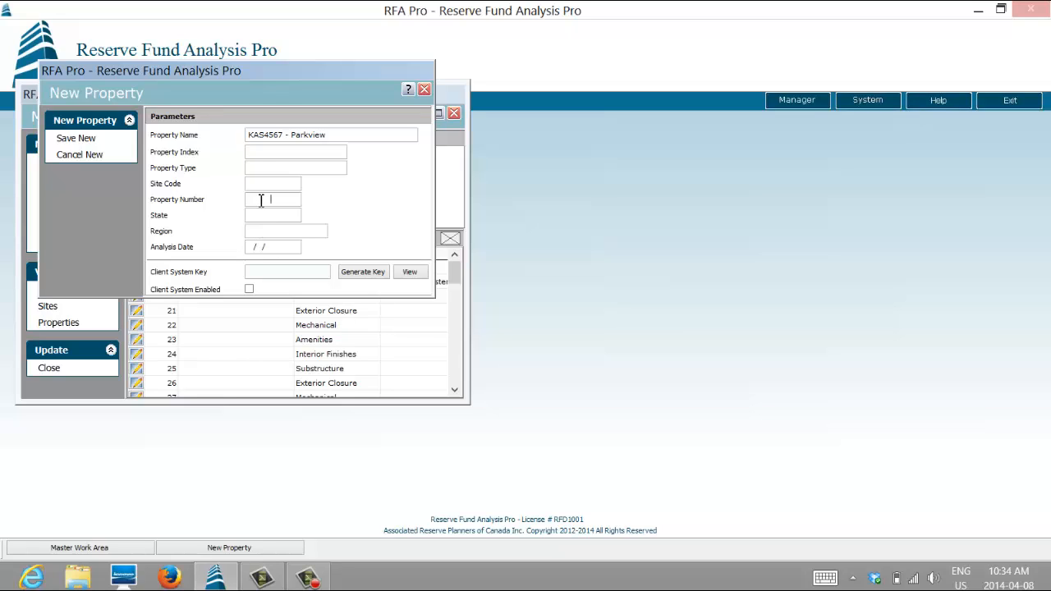
{"action": "type", "text": "4567"}
{"action": "left_click", "coordinate": [257, 248]}
{"action": "type", "text": "010"}
- Save the new property, accept its license terms, and close the Master Work Area
{"action": "left_click", "coordinate": [72, 138]}
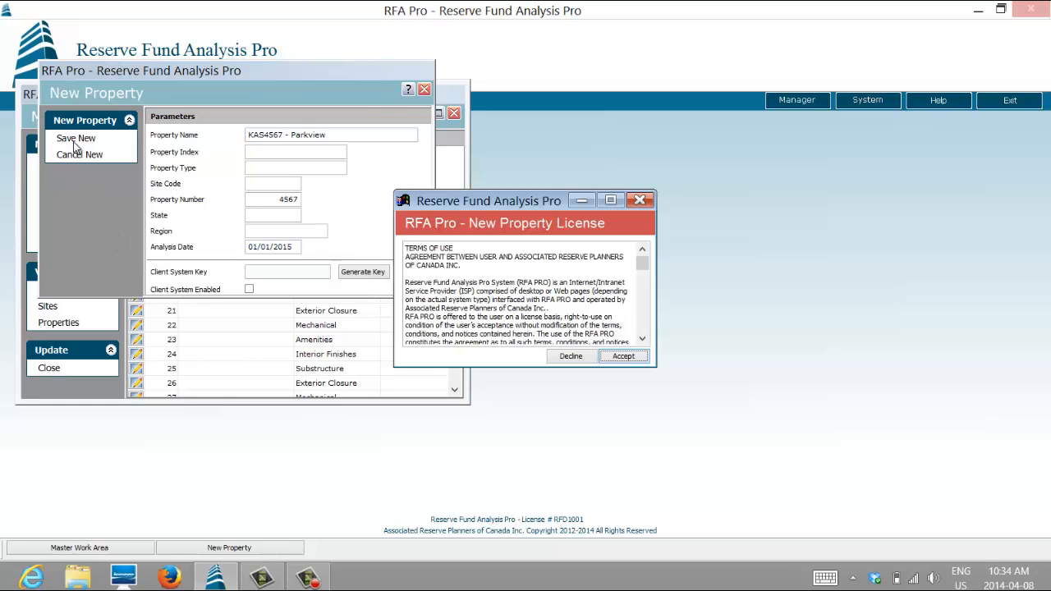
{"action": "left_click", "coordinate": [625, 358]}
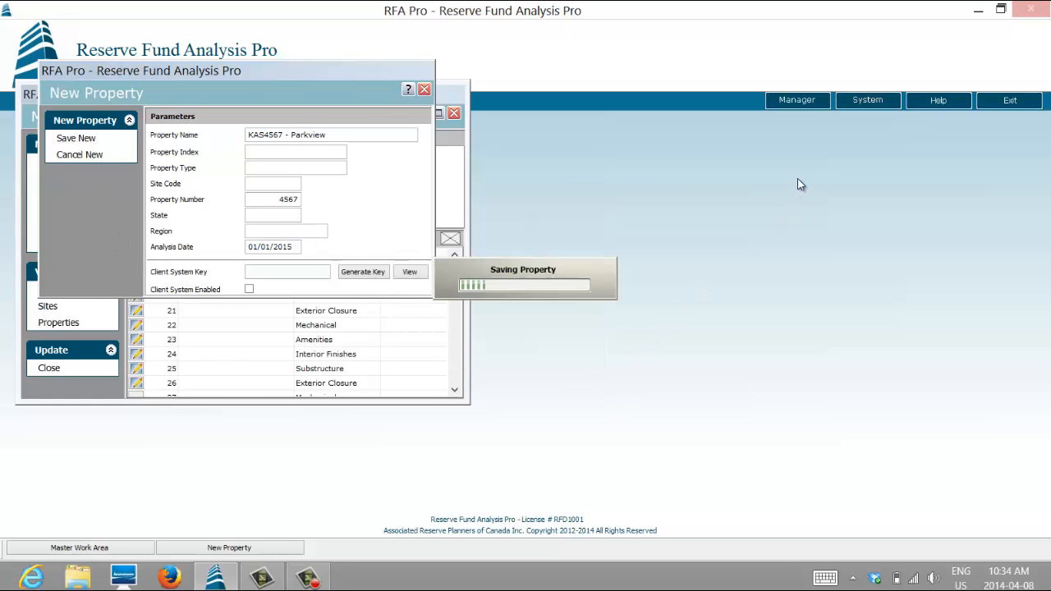
{"action": "left_click", "coordinate": [454, 114]}
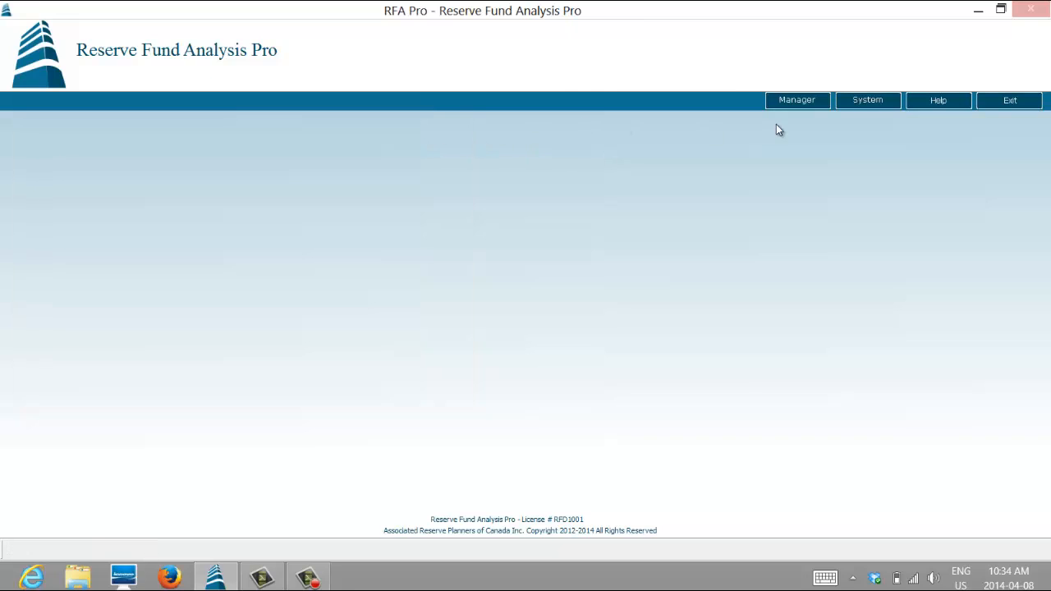
- Open the definition of the KAS4567 - Parkview property from the Manager
{"action": "left_click", "coordinate": [800, 102]}
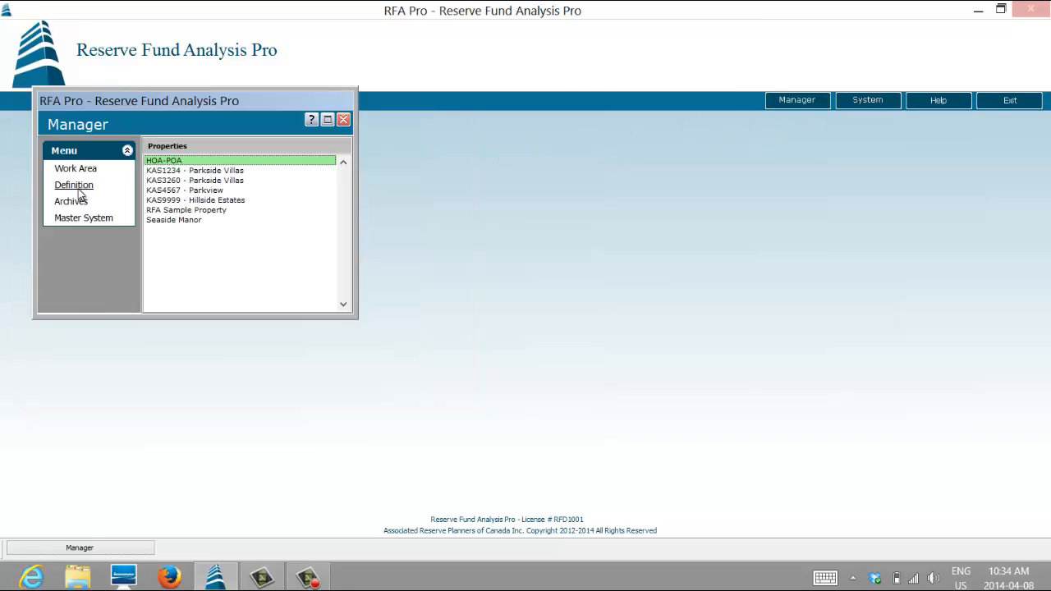
{"action": "left_click", "coordinate": [220, 192]}
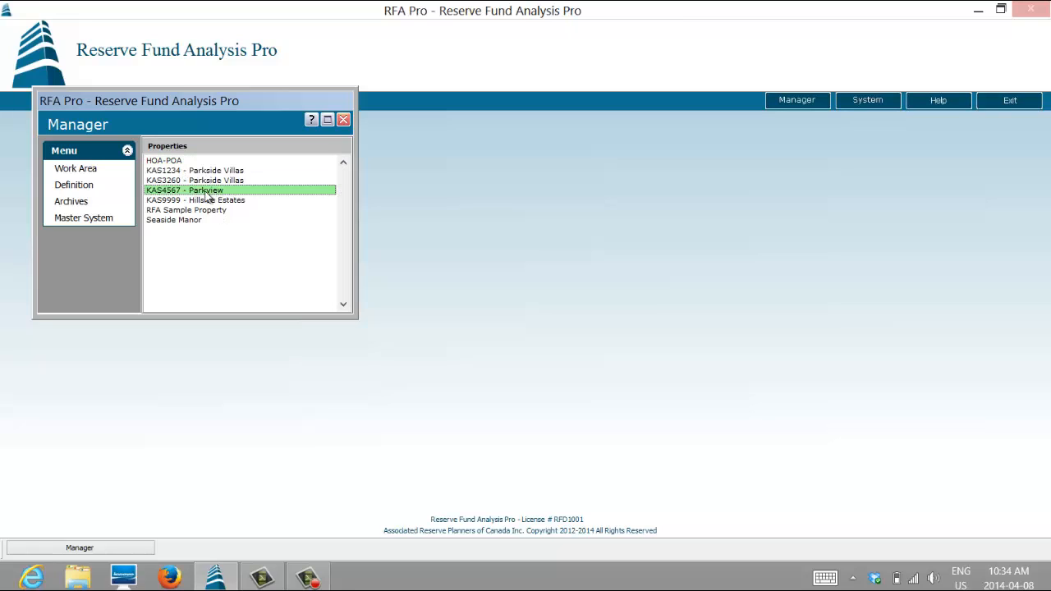
{"action": "left_click", "coordinate": [78, 185]}
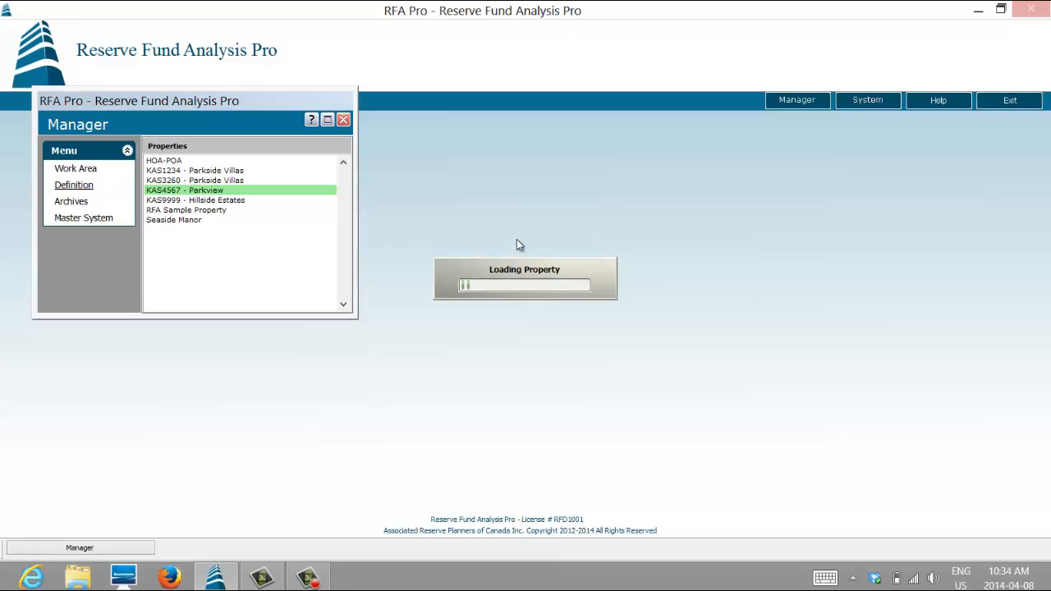
- Fill in the property's address, city and province, and set initial date 01/01/2007, 26 units and 1 phase
{"action": "left_click", "coordinate": [556, 234]}
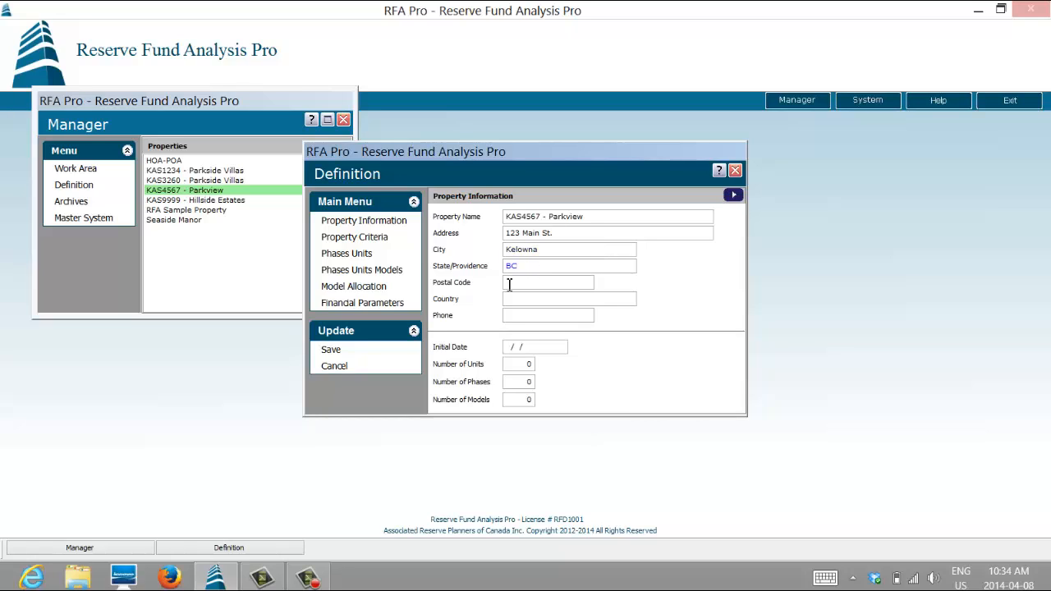
{"action": "left_click", "coordinate": [512, 346]}
{"action": "type", "text": "01/01/2007"}
{"action": "left_click", "coordinate": [528, 364]}
{"action": "type", "text": "2"}
{"action": "type", "text": "1"}
- In the property criteria, set inflation compounding to Annually and the allocation format to Fixed
{"action": "left_click", "coordinate": [374, 240]}
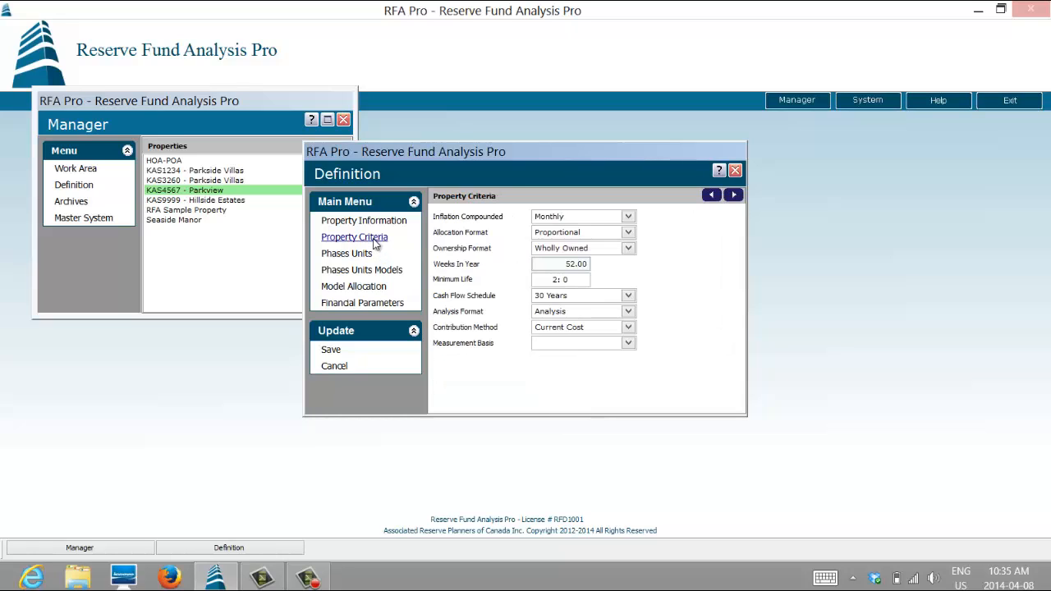
{"action": "left_click", "coordinate": [628, 217]}
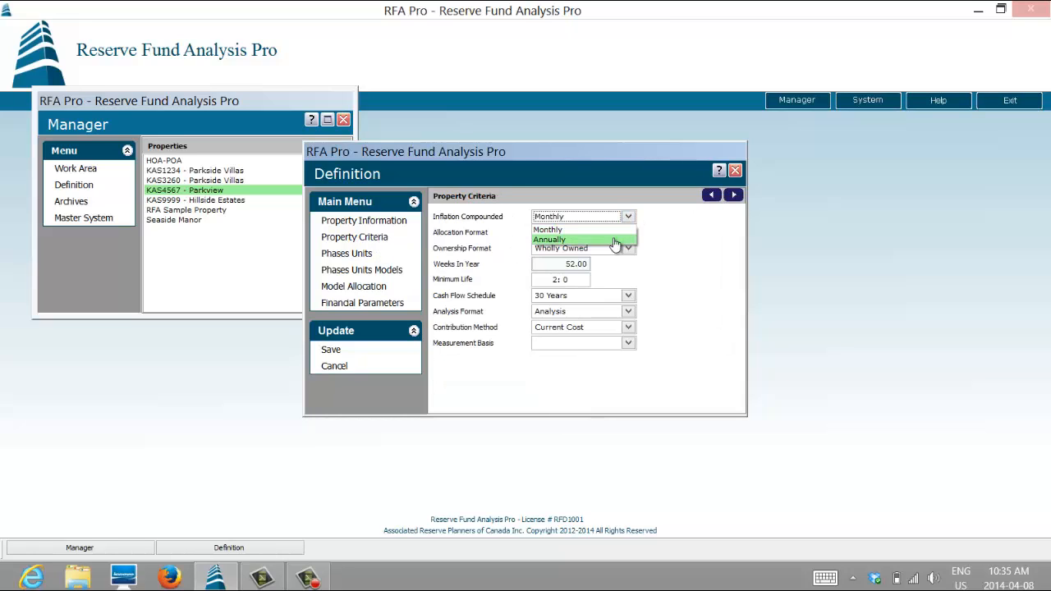
{"action": "left_click", "coordinate": [622, 239]}
{"action": "left_click", "coordinate": [628, 234]}
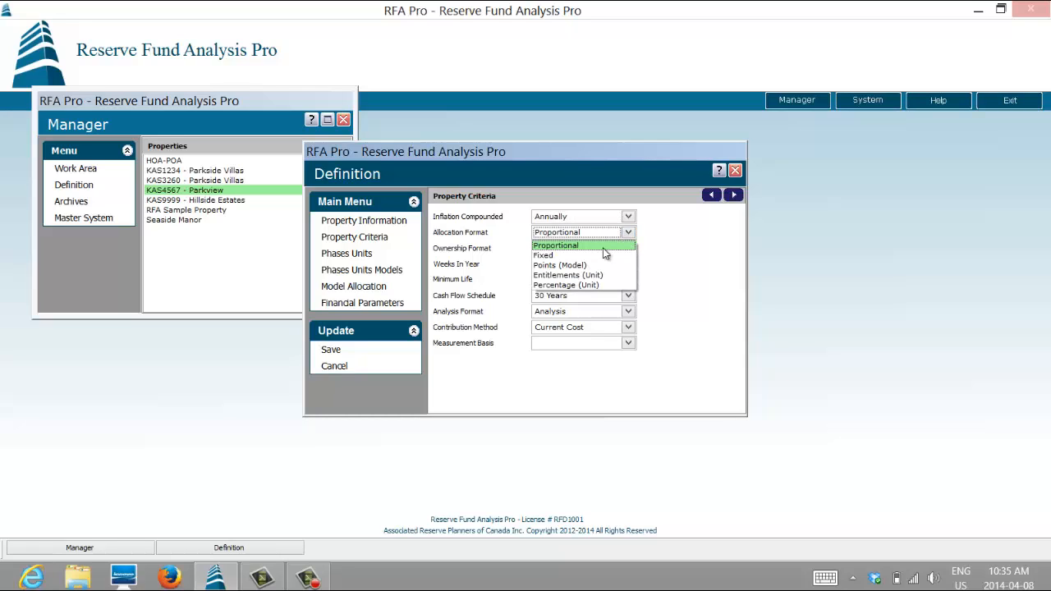
{"action": "left_click", "coordinate": [603, 255]}
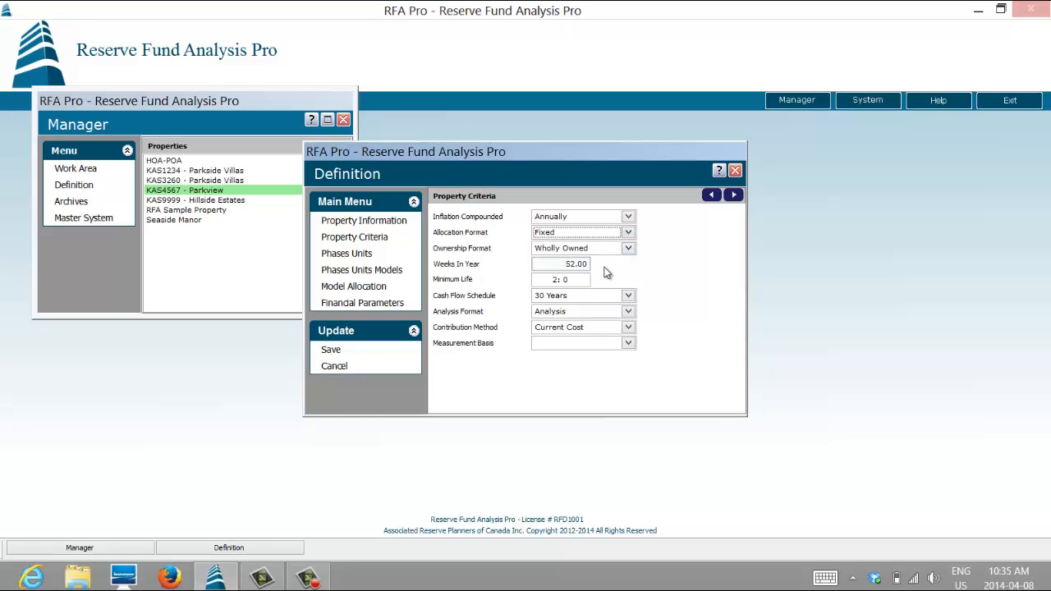
- Set the cash flow schedule to 40 Years, the analysis format to Analysis, and the contribution method to Future Cost
{"action": "left_click", "coordinate": [628, 296]}
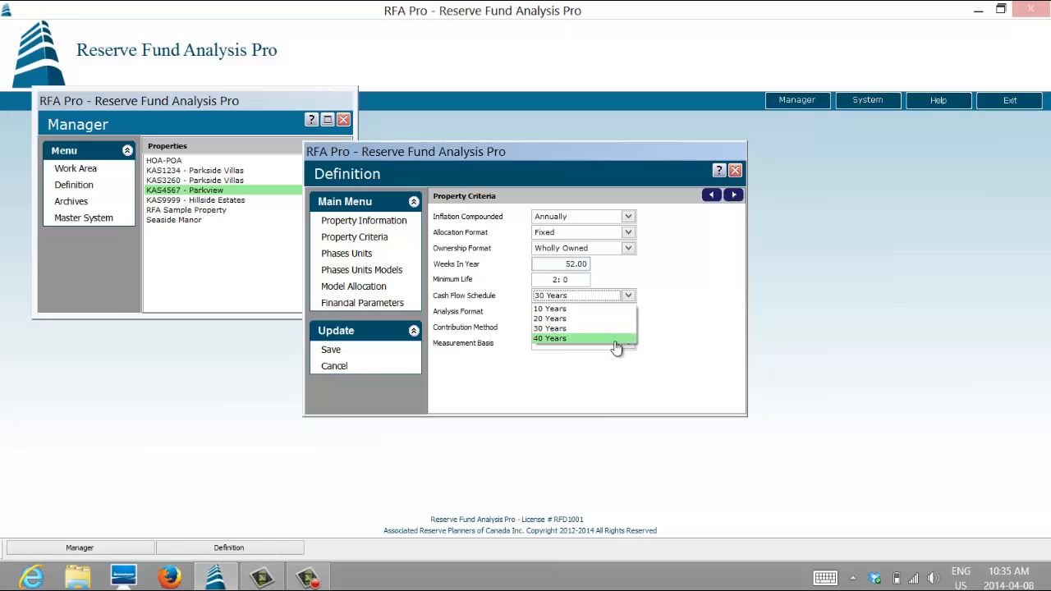
{"action": "left_click", "coordinate": [616, 341]}
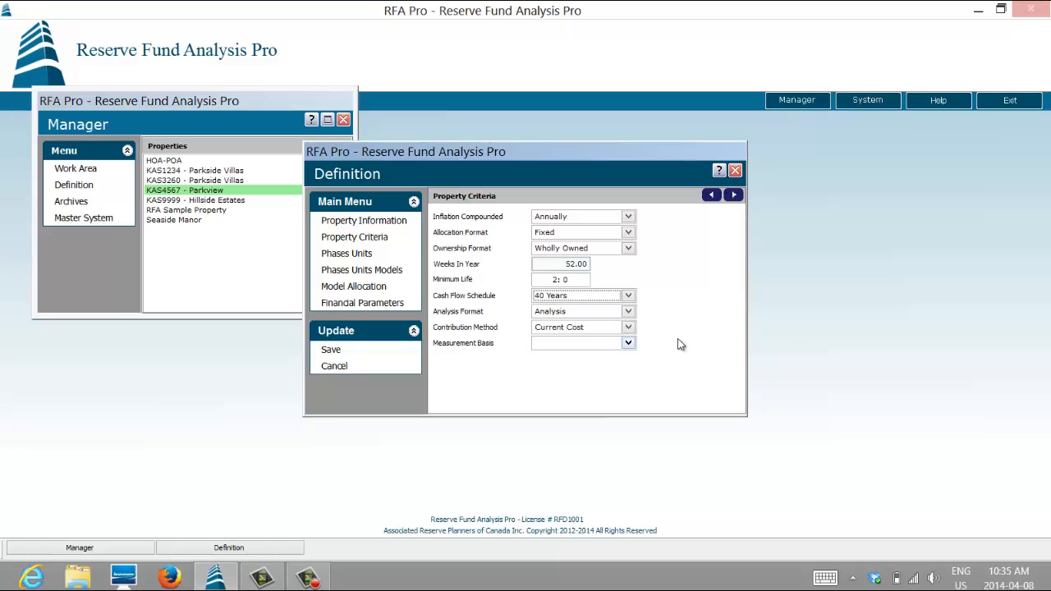
{"action": "left_click", "coordinate": [628, 312]}
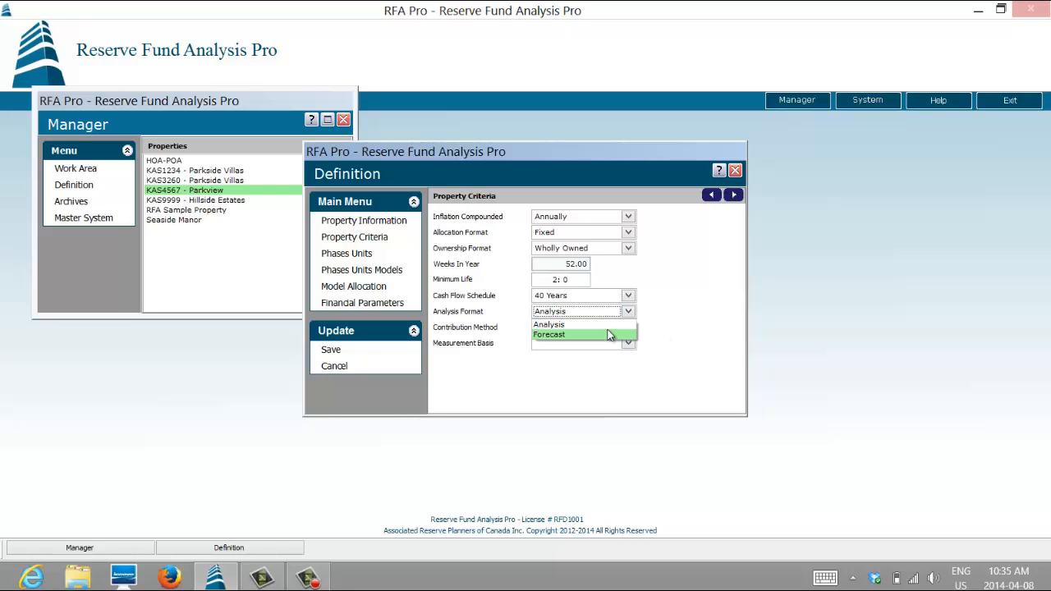
{"action": "left_click", "coordinate": [611, 325]}
{"action": "left_click", "coordinate": [628, 328]}
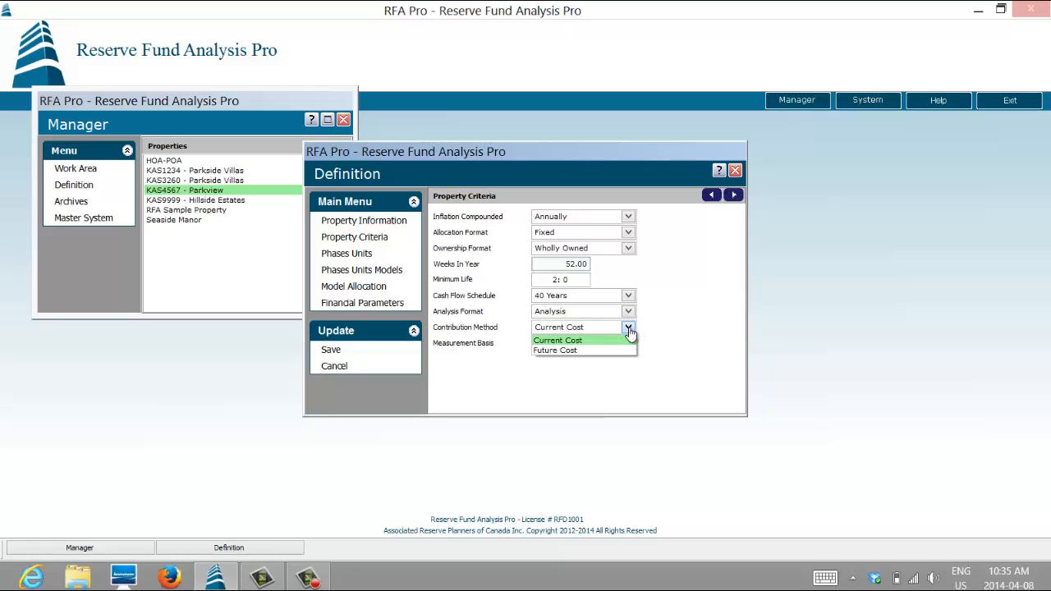
{"action": "left_click", "coordinate": [610, 350]}
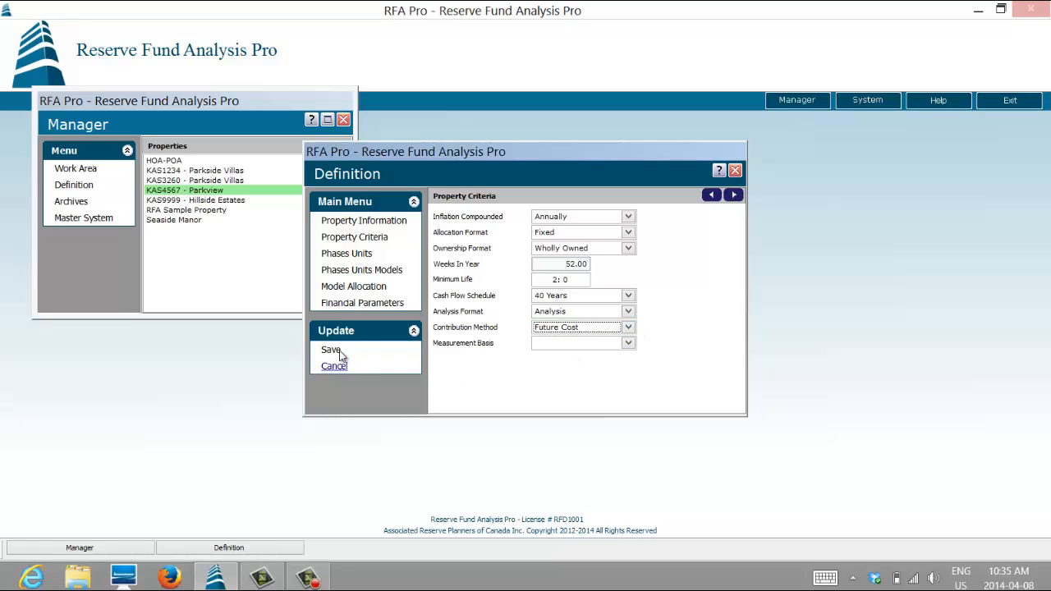
- In the financial parameters, enter a 2% rate of inflation and a beginning balance of 48,860
{"action": "left_click", "coordinate": [348, 257]}
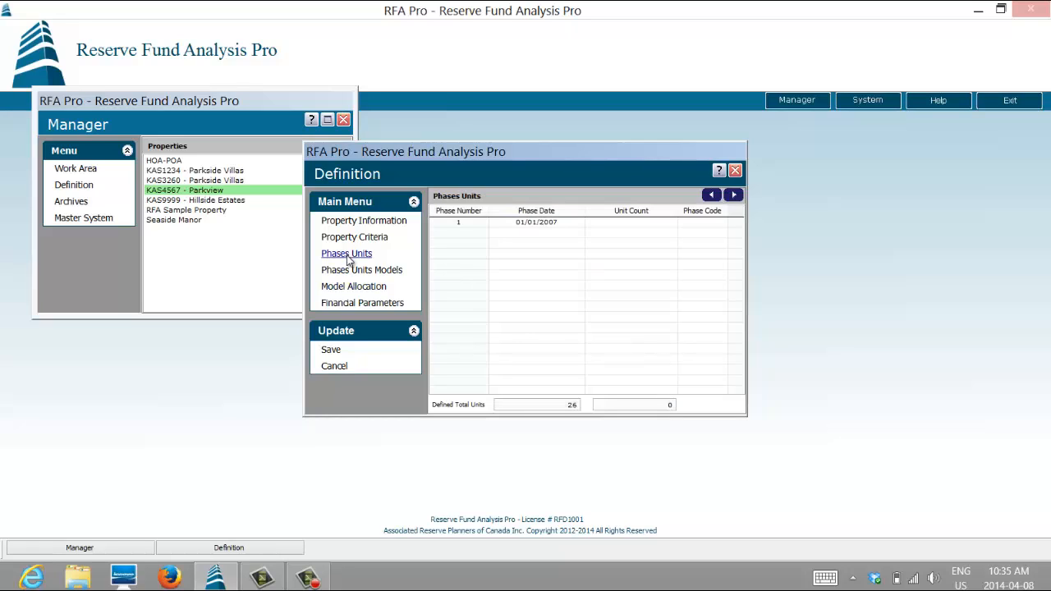
{"action": "left_click", "coordinate": [347, 272]}
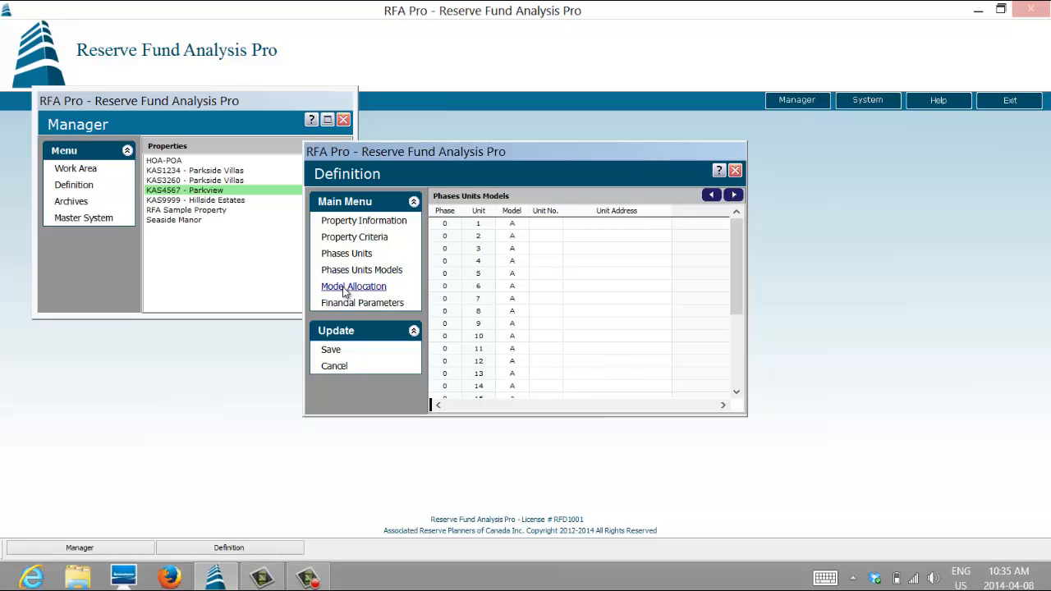
{"action": "left_click", "coordinate": [345, 289]}
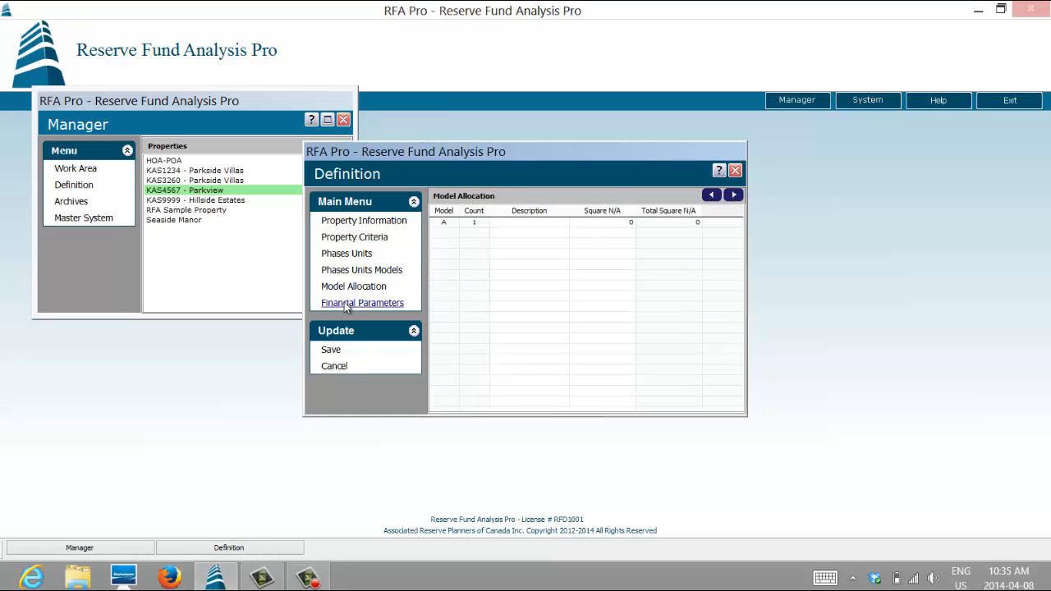
{"action": "left_click", "coordinate": [350, 304]}
{"action": "left_click", "coordinate": [572, 233]}
{"action": "double_click", "coordinate": [573, 234]}
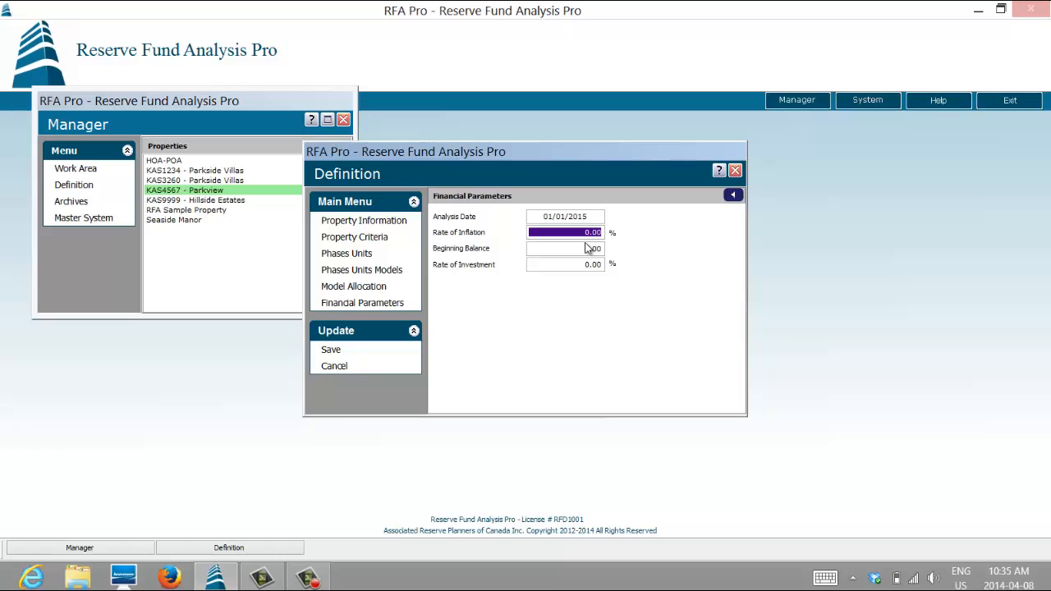
{"action": "type", "text": "2 ."}
{"action": "double_click", "coordinate": [581, 249]}
{"action": "type", "text": "2"}
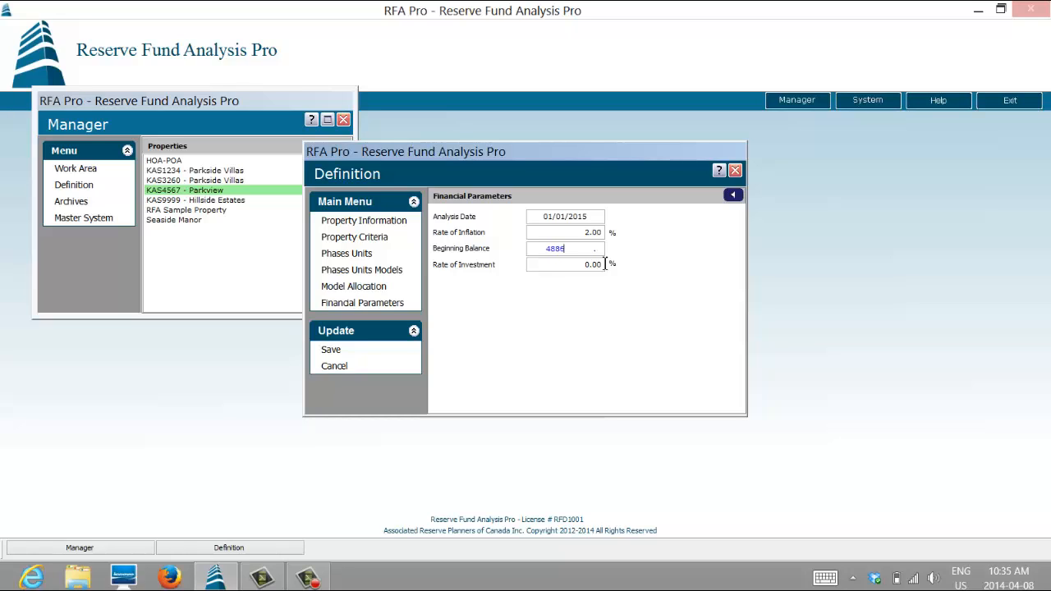
- Set the rate of investment to 2% and save the changes to the property definition
{"action": "double_click", "coordinate": [605, 264]}
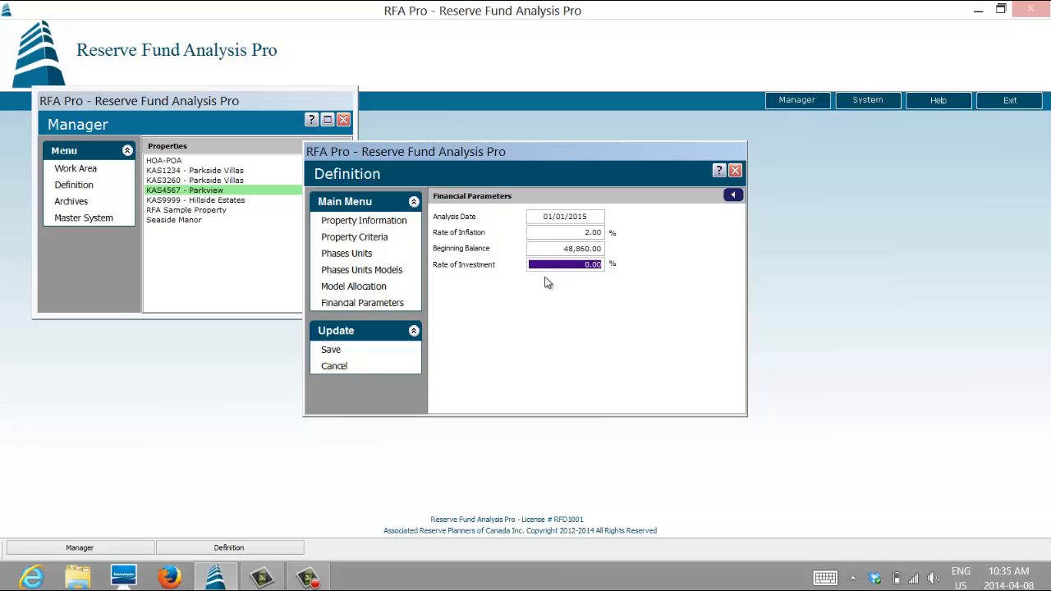
{"action": "type", "text": "2"}
{"action": "key", "text": "Tab"}
{"action": "left_click", "coordinate": [330, 350]}
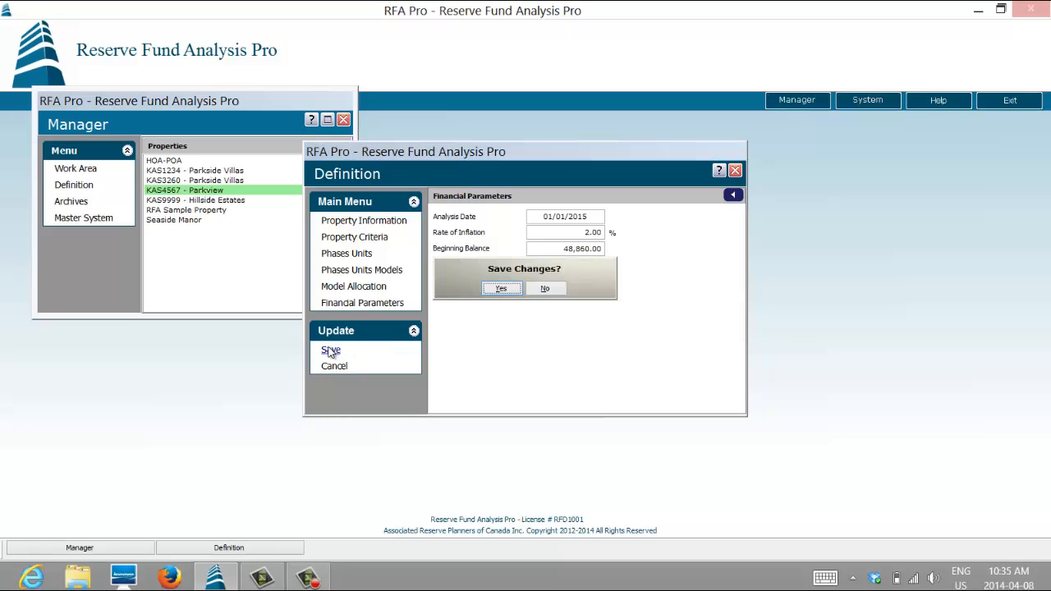
{"action": "left_click", "coordinate": [491, 292]}
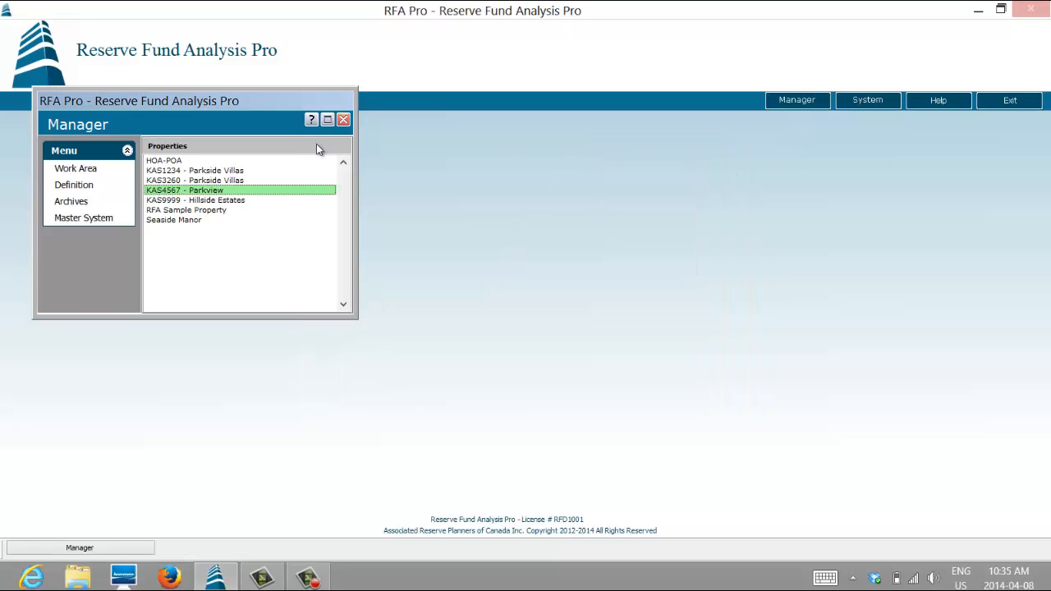
- Open the Parkview work area maximized and start adding reserve items from the enlarged Master List Selection
{"action": "left_click", "coordinate": [81, 169]}
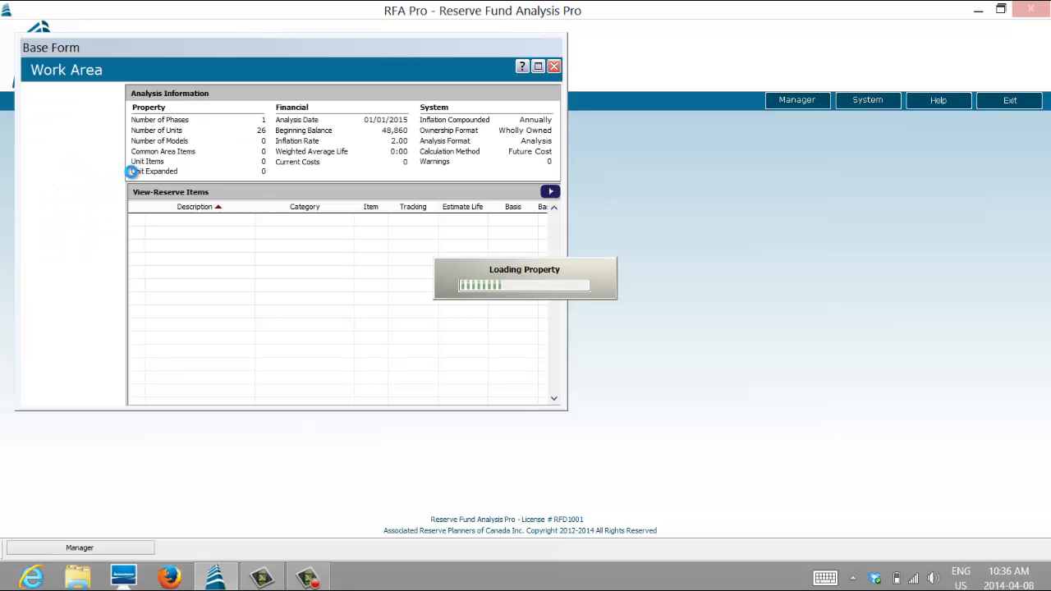
{"action": "left_click", "coordinate": [538, 68]}
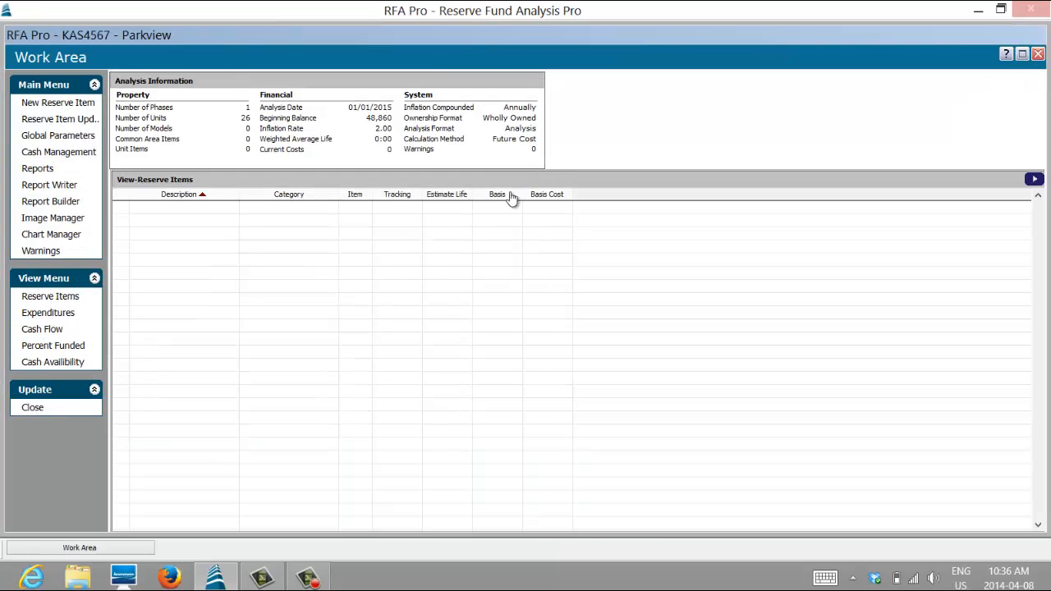
{"action": "left_click", "coordinate": [47, 105]}
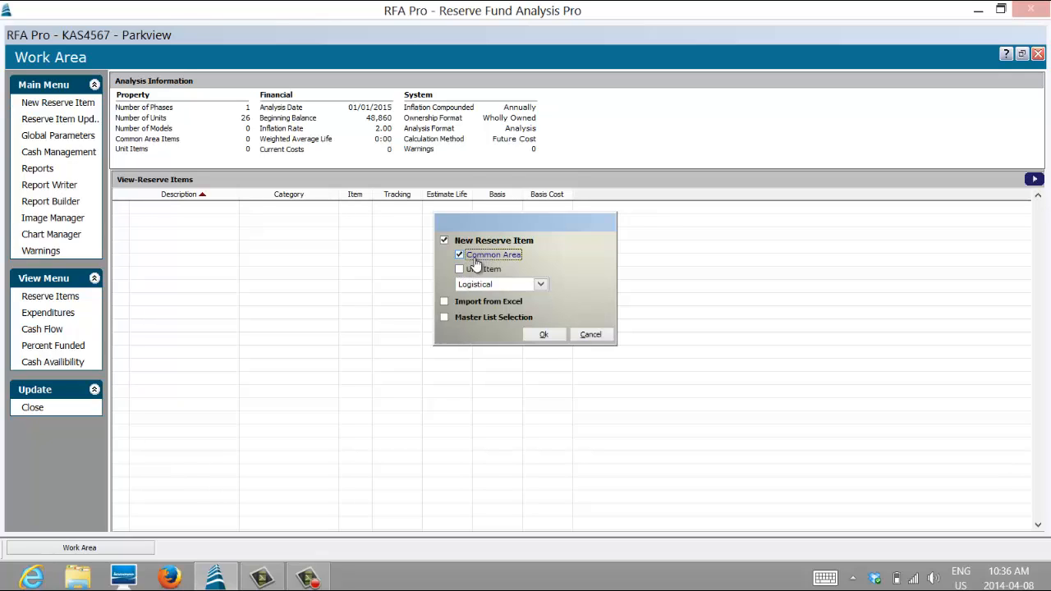
{"action": "left_click", "coordinate": [444, 317]}
{"action": "left_click", "coordinate": [544, 336]}
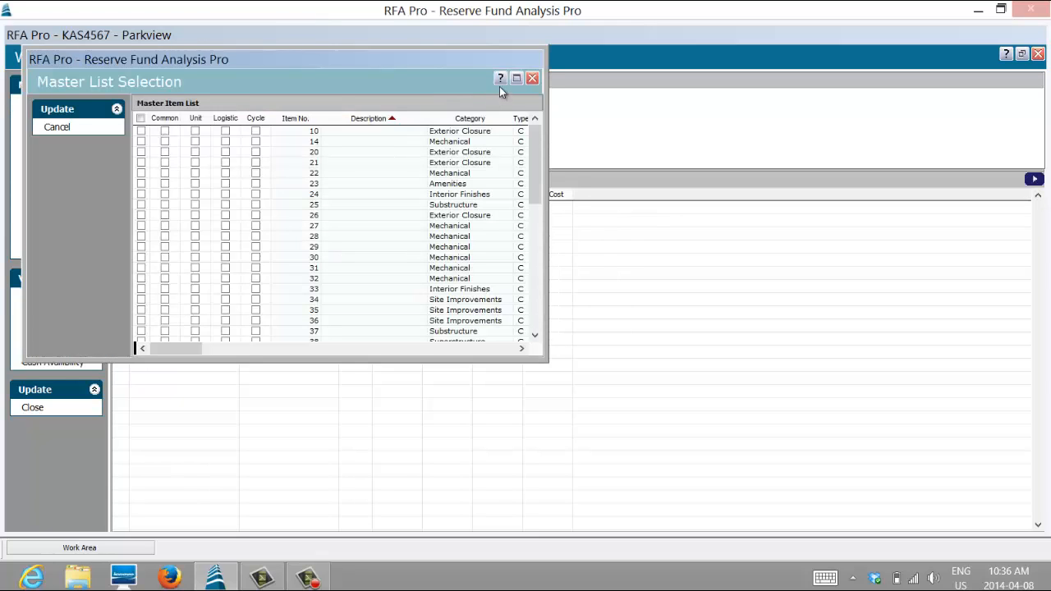
{"action": "left_click", "coordinate": [516, 79]}
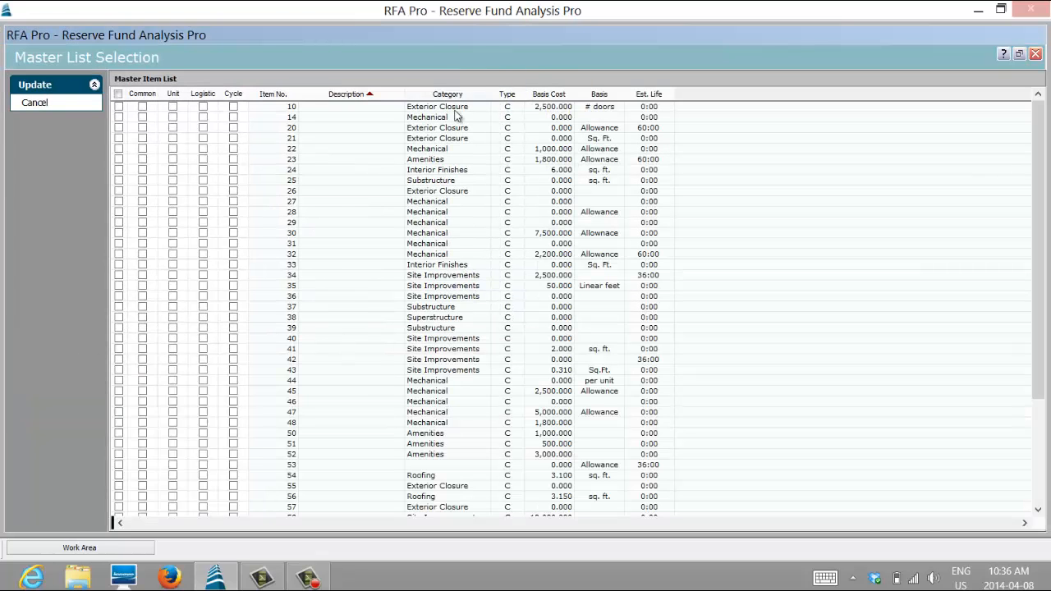
- Select item 10 and Deck Surfaces in the master item list as common logistic items
{"action": "left_click", "coordinate": [119, 107]}
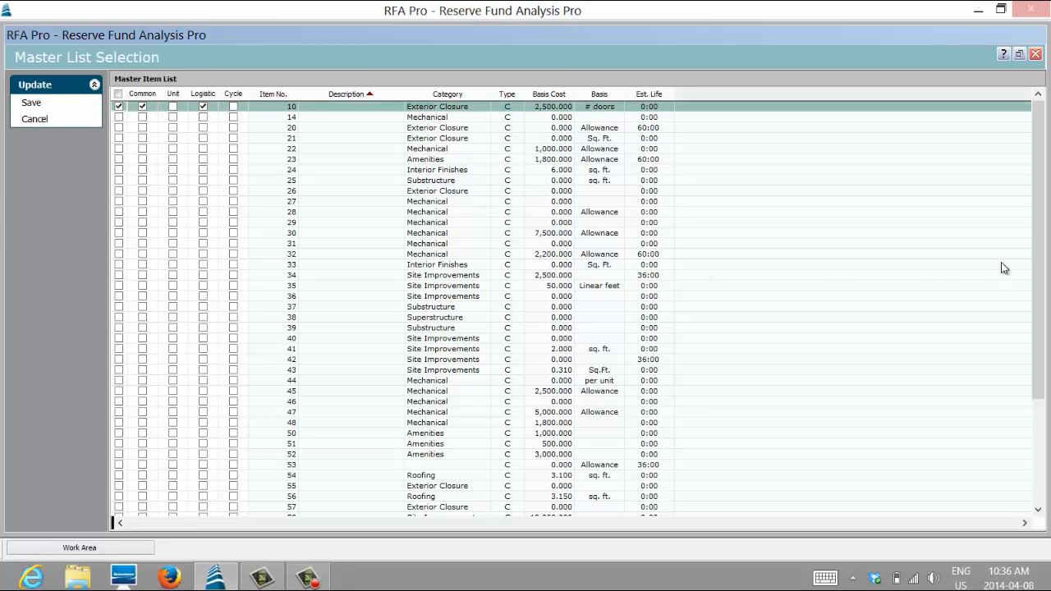
{"action": "left_click_drag", "start_coordinate": [1045, 146], "coordinate": [1044, 197]}
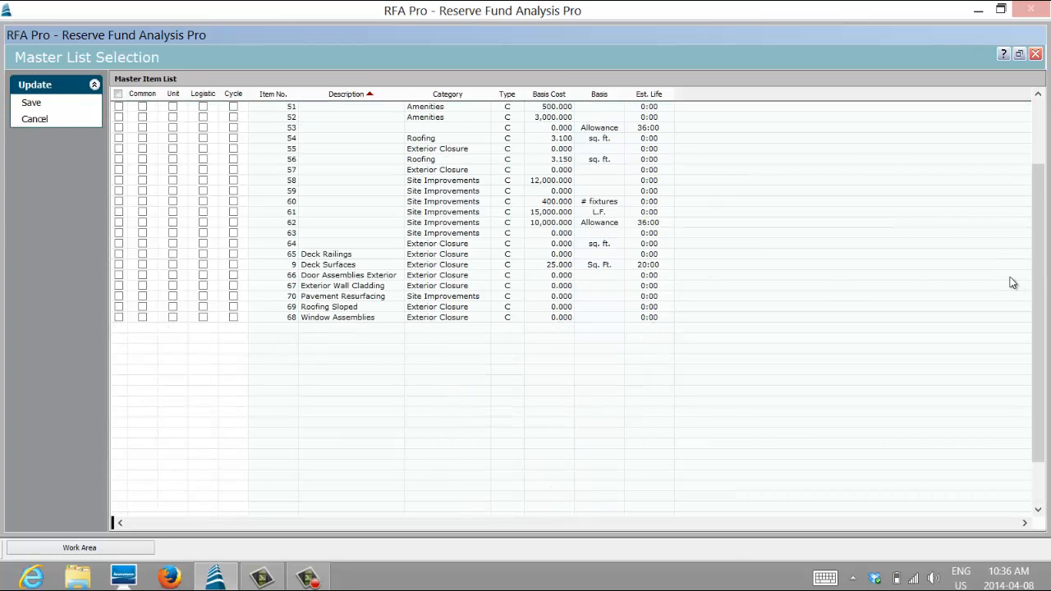
{"action": "left_click", "coordinate": [119, 264]}
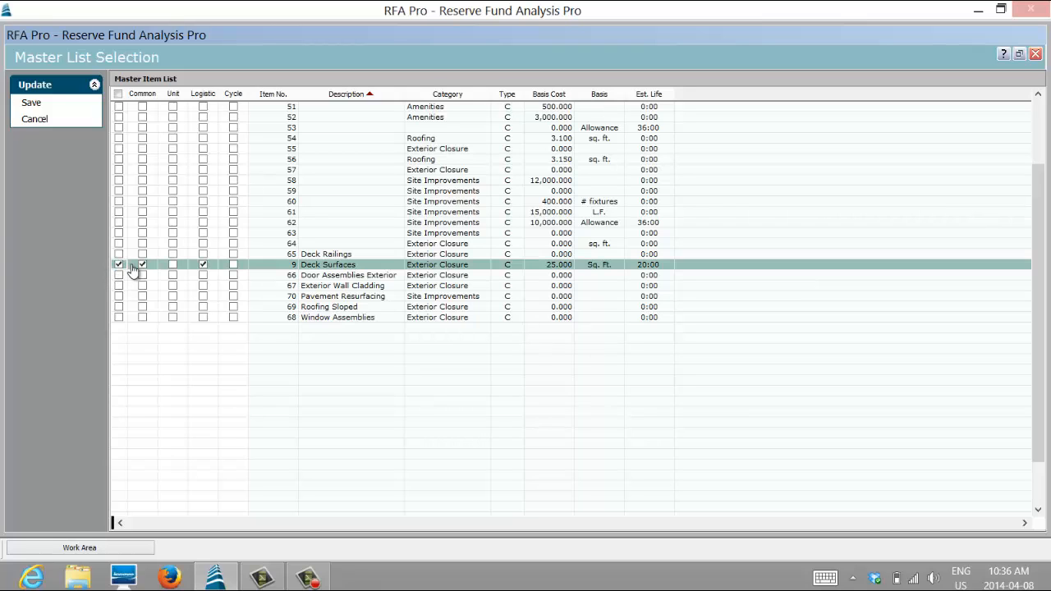
- Also select Door Assemblies Exterior, Exterior Wall Cladding and Pavement Resurfacing as common logistic items
{"action": "scroll", "coordinate": [244, 227], "scroll_direction": "up", "scroll_amount": 3}
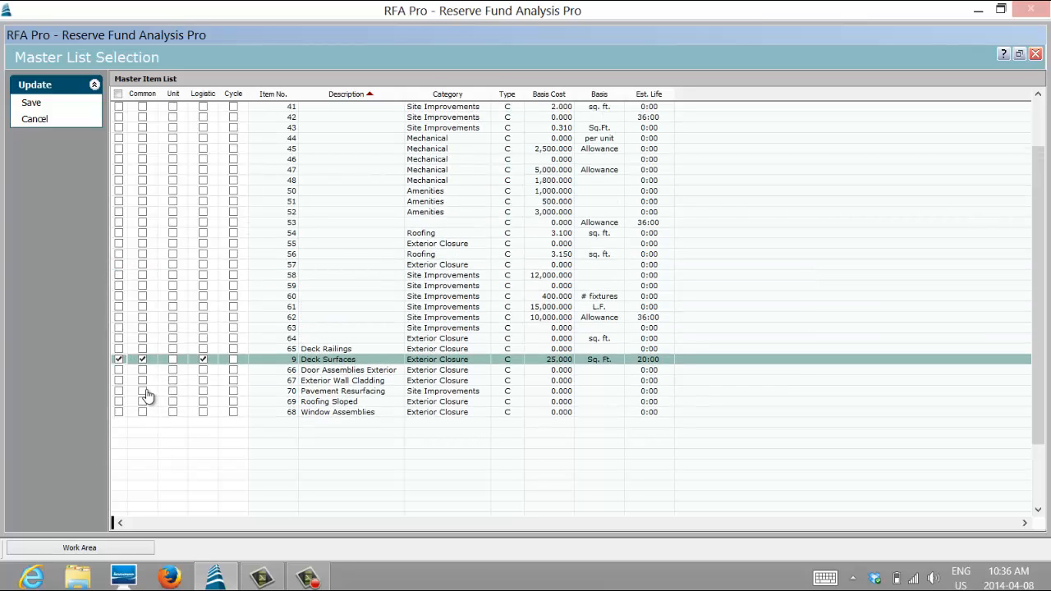
{"action": "left_click", "coordinate": [119, 380]}
{"action": "left_click", "coordinate": [119, 370]}
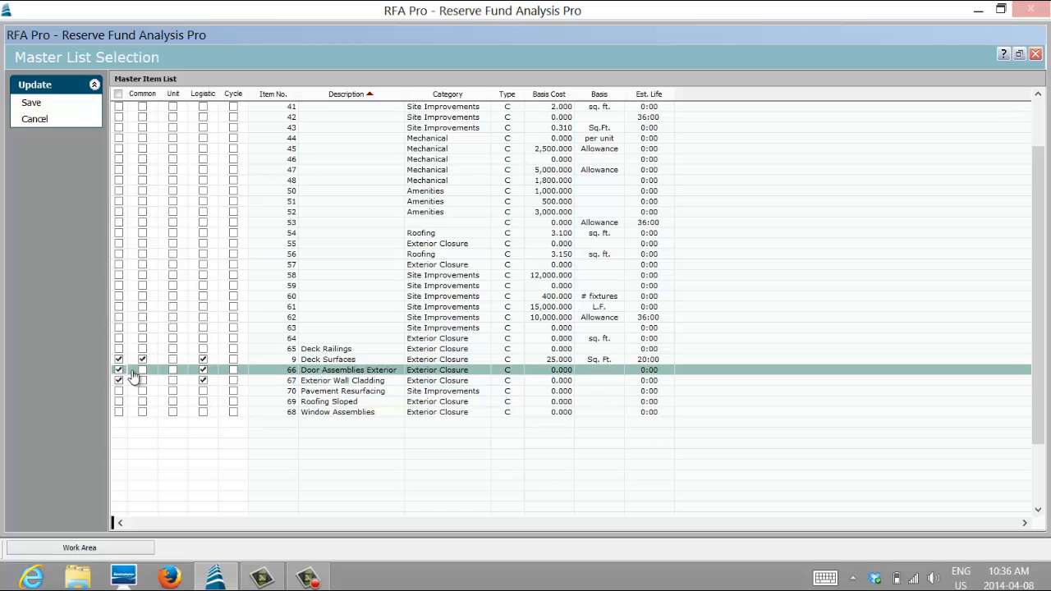
{"action": "left_click", "coordinate": [141, 370]}
{"action": "left_click", "coordinate": [142, 380]}
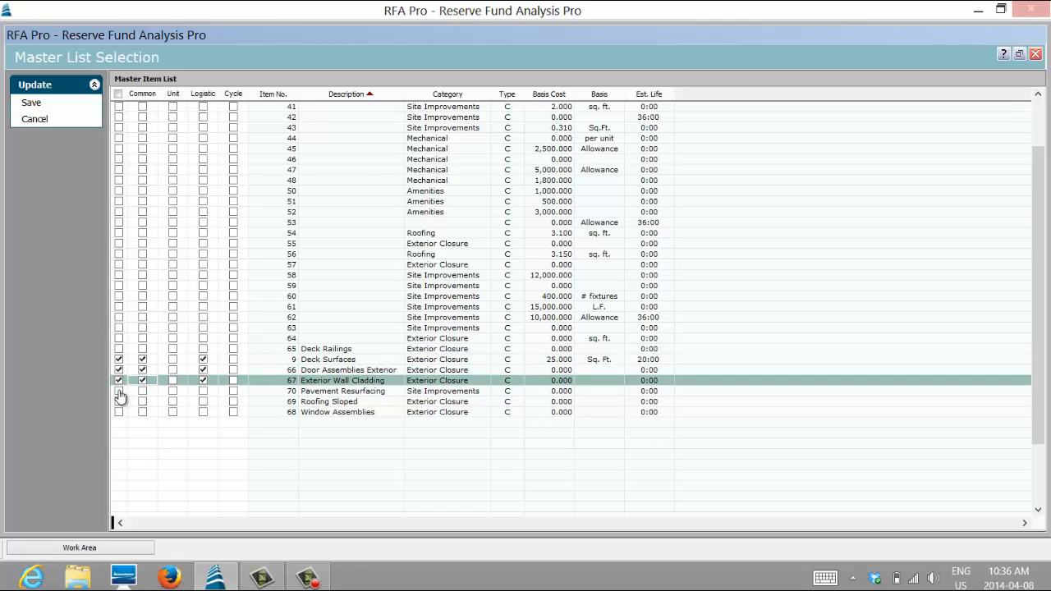
{"action": "left_click", "coordinate": [119, 391]}
{"action": "left_click", "coordinate": [142, 391]}
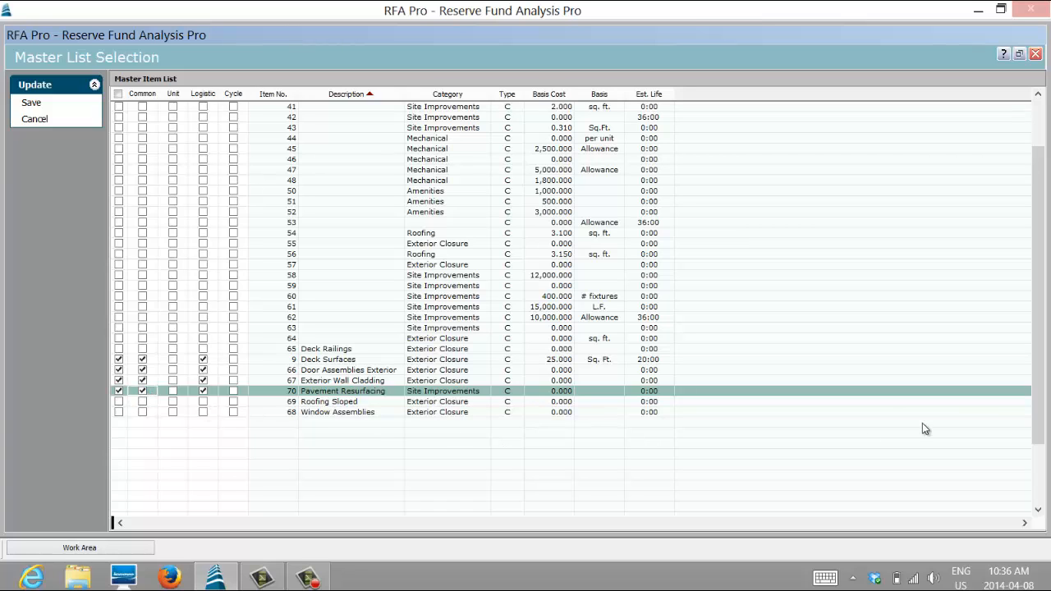
- Save the master list selection to add the chosen reserve items to the property
{"action": "left_click_drag", "start_coordinate": [1039, 439], "coordinate": [1025, 185]}
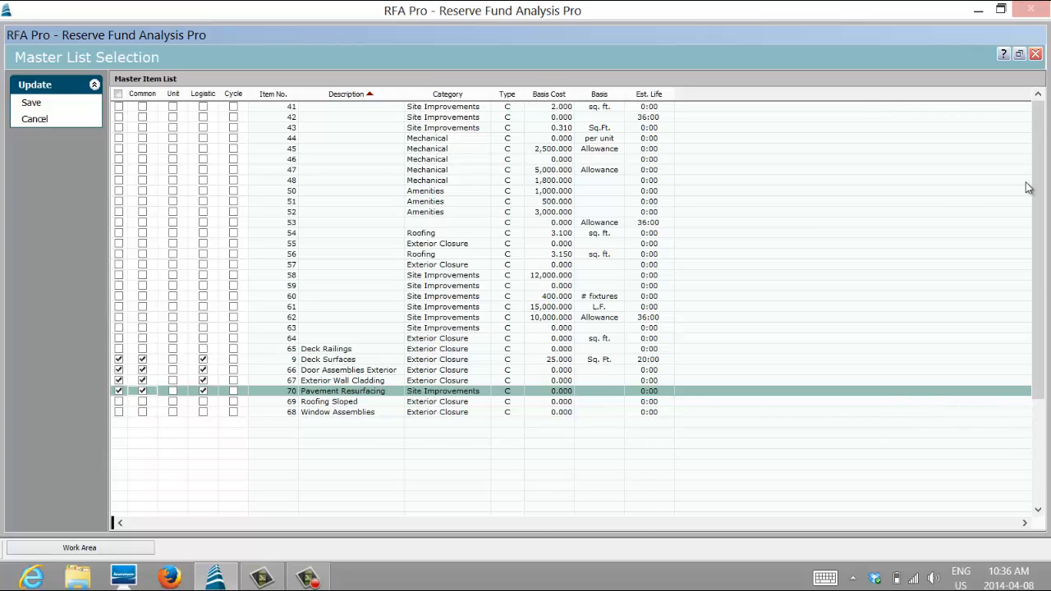
{"action": "left_click", "coordinate": [31, 103]}
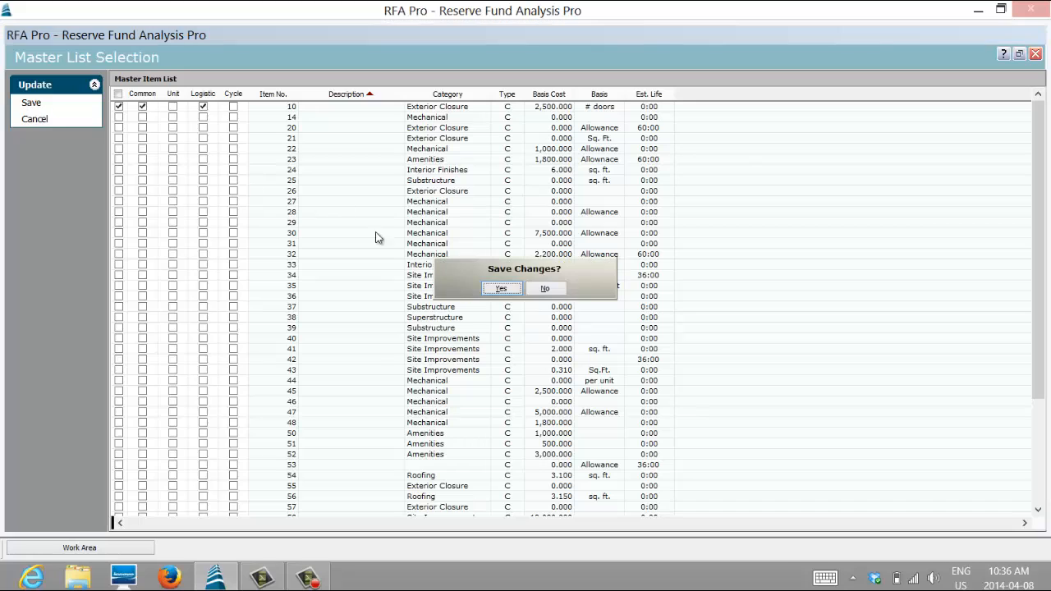
{"action": "left_click", "coordinate": [503, 289]}
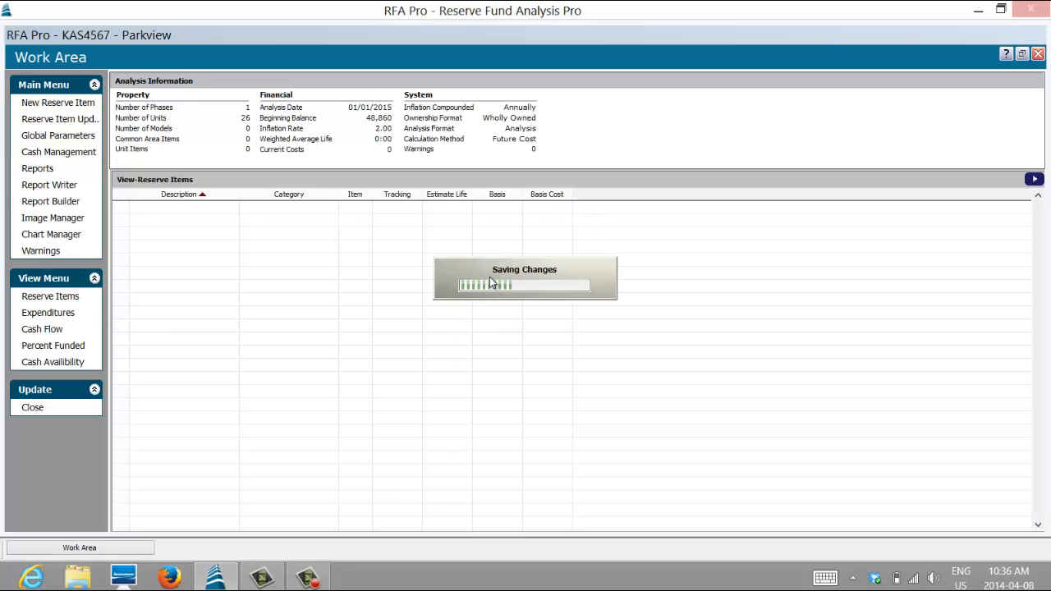
{"action": "left_click", "coordinate": [202, 194]}
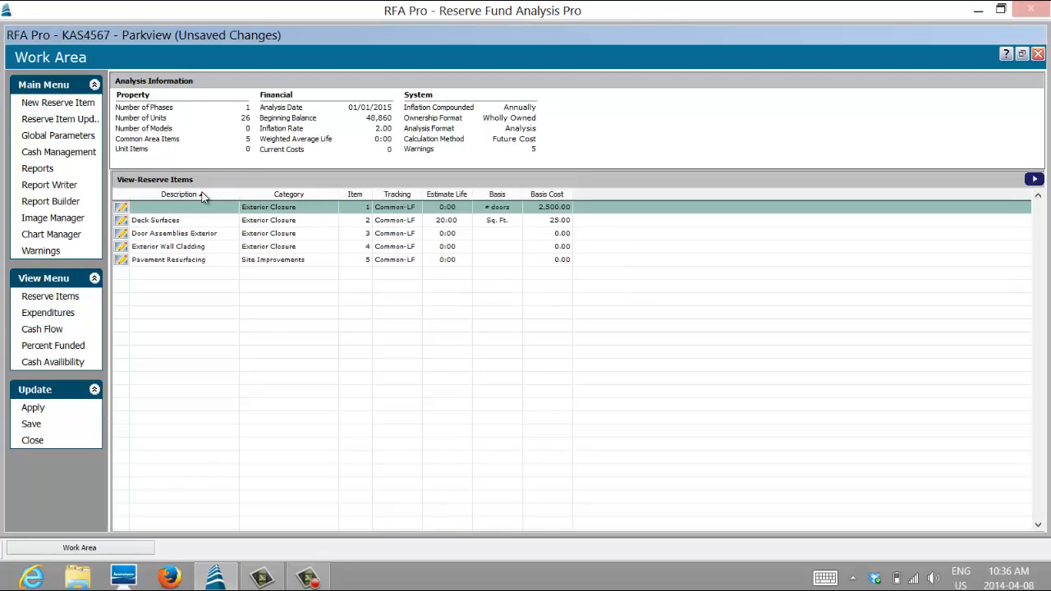
- Open the Deck Surfaces reserve item maximized and review its category, useful life, measurement basis, basis cost and service and replacement data
{"action": "double_click", "coordinate": [123, 222]}
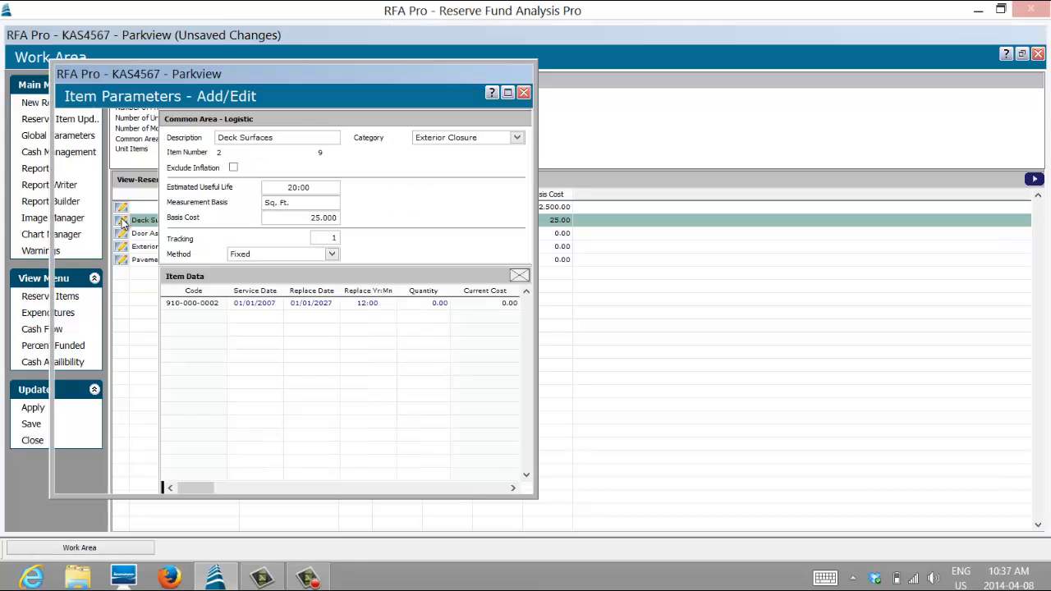
{"action": "left_click", "coordinate": [508, 94]}
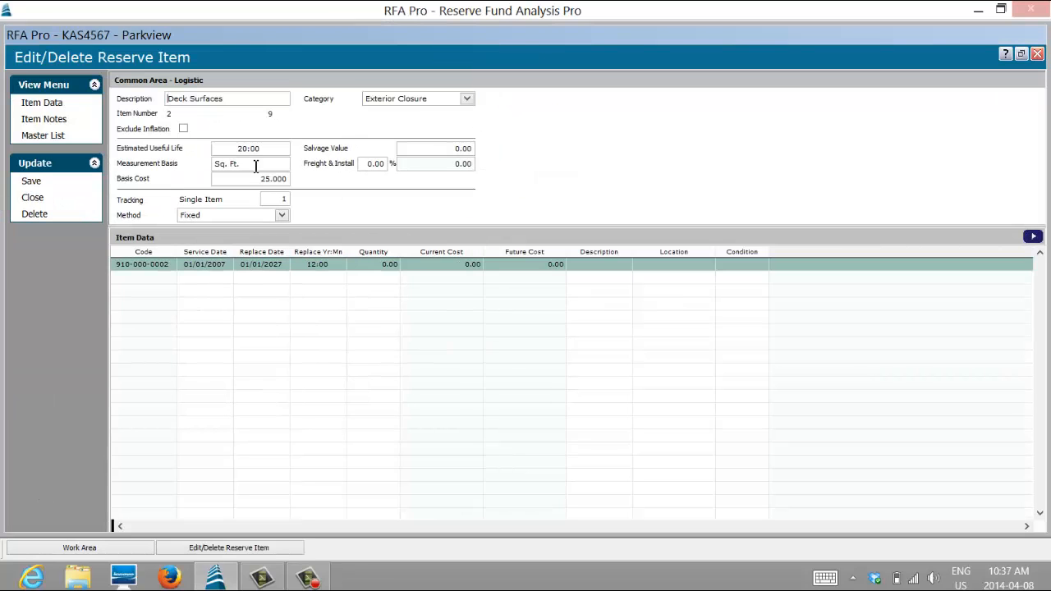
{"action": "left_click", "coordinate": [468, 101]}
{"action": "left_click", "coordinate": [467, 101]}
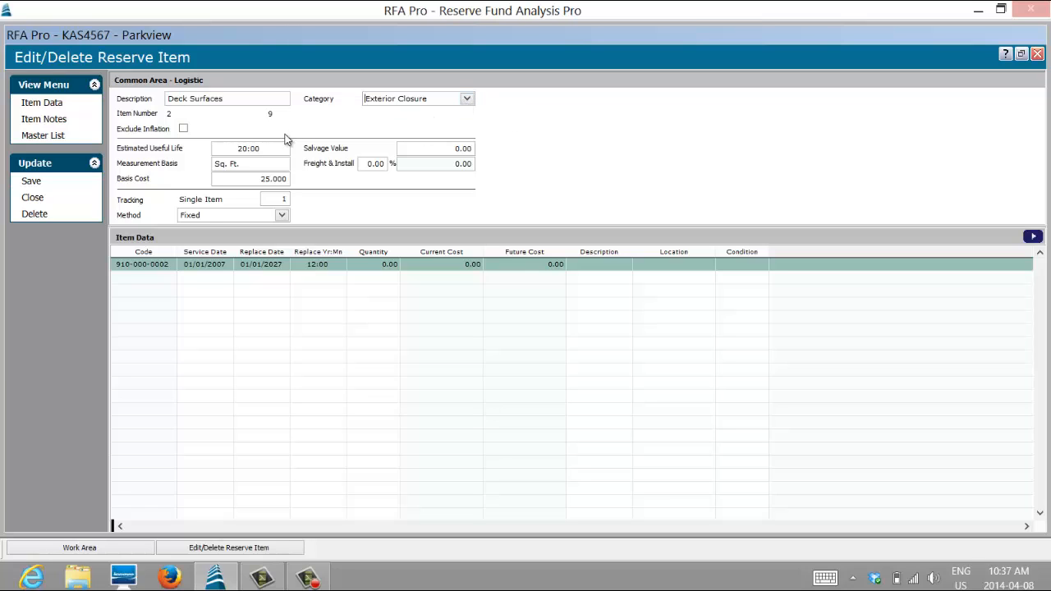
{"action": "left_click", "coordinate": [240, 151]}
{"action": "left_click", "coordinate": [247, 165]}
{"action": "left_click", "coordinate": [256, 181]}
{"action": "left_click", "coordinate": [319, 266]}
{"action": "left_click", "coordinate": [222, 265]}
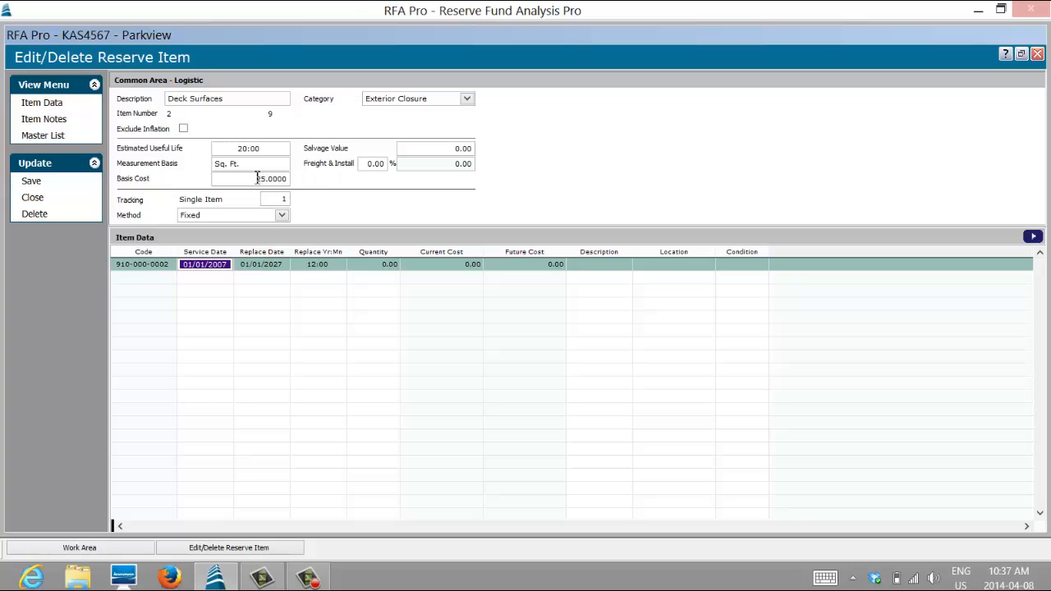
- Set the Deck Surfaces quantity to 1000 in the item data
{"action": "left_click", "coordinate": [384, 264]}
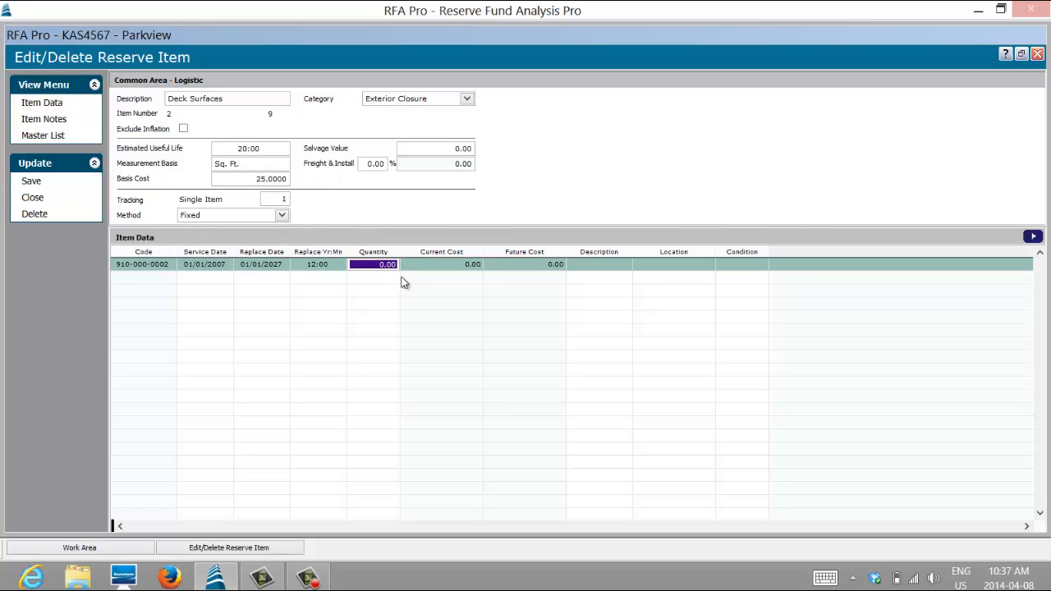
{"action": "type", "text": "000 ."}
{"action": "key", "text": "Tab"}
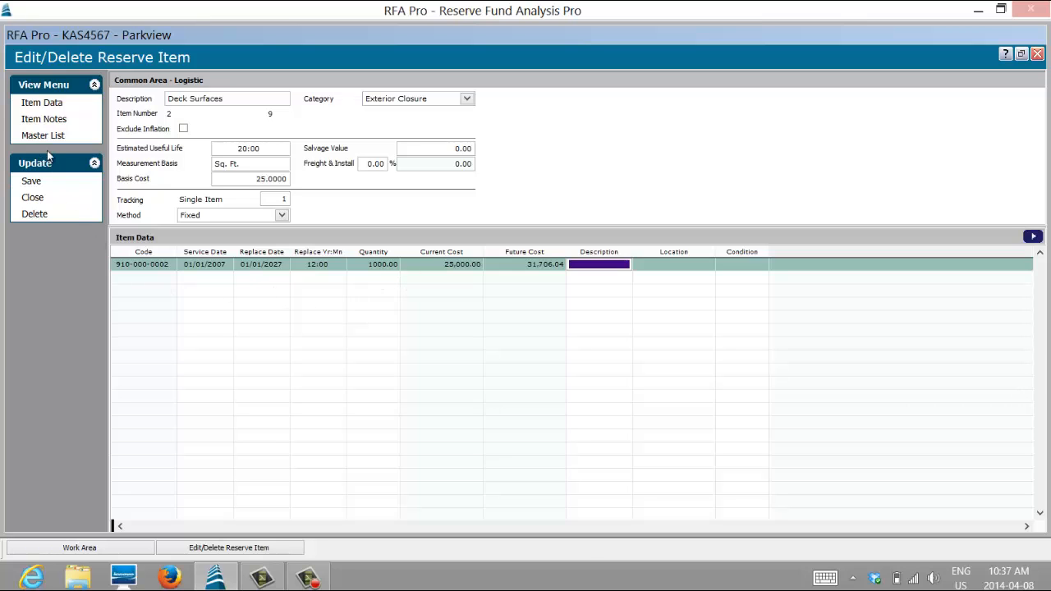
- Open the Deck Surfaces item notes and place the insertion point on the blank line above the Financial Analysis heading
{"action": "left_click", "coordinate": [45, 120]}
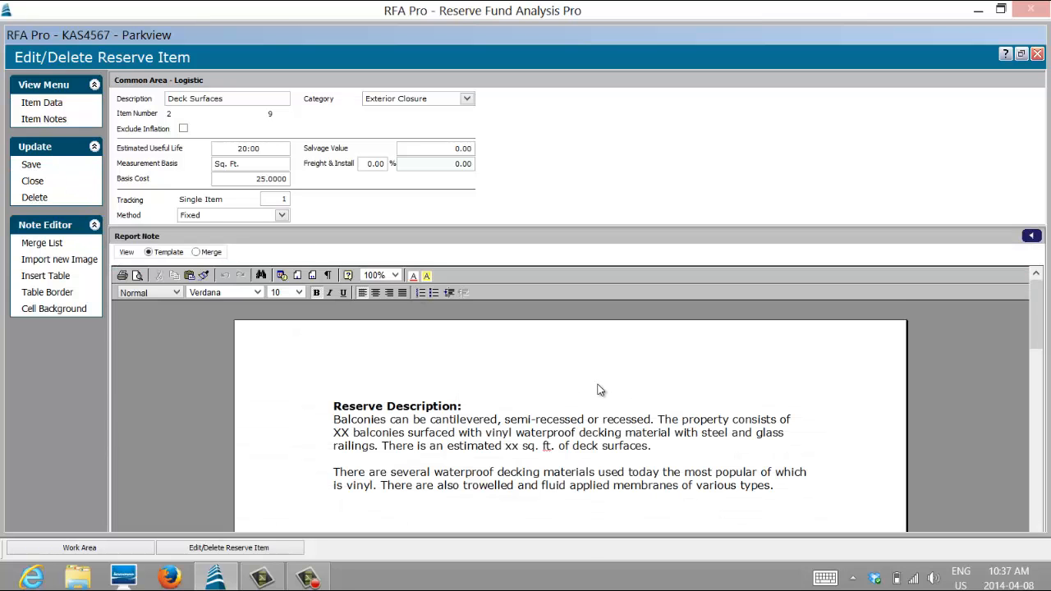
{"action": "scroll", "coordinate": [624, 389], "scroll_direction": "down", "scroll_amount": 5}
{"action": "scroll", "coordinate": [627, 396], "scroll_direction": "up", "scroll_amount": 5}
{"action": "scroll", "coordinate": [625, 399], "scroll_direction": "down", "scroll_amount": 1}
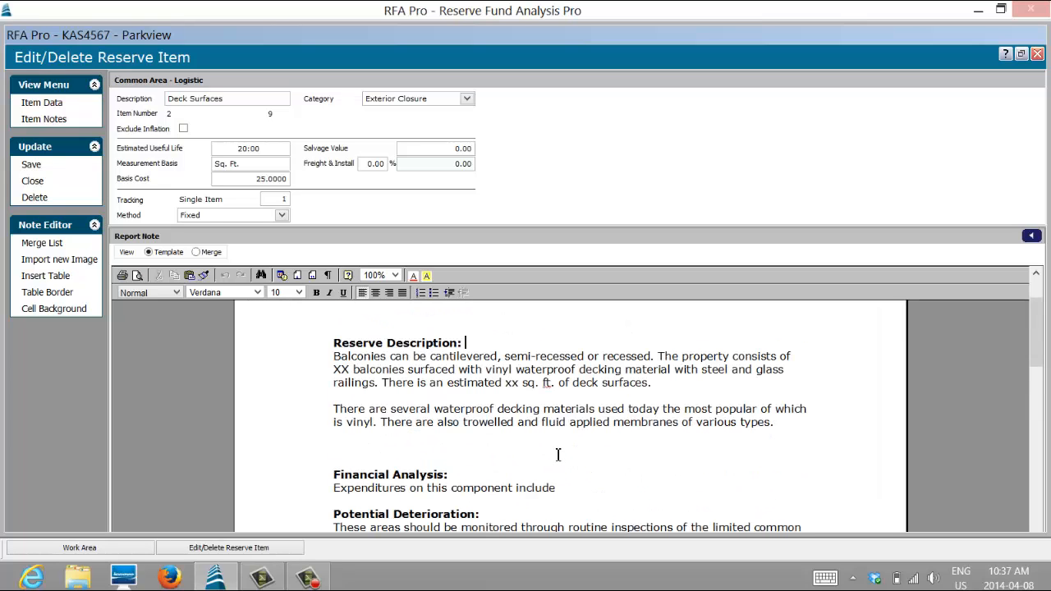
{"action": "left_click", "coordinate": [584, 456]}
- Import the picture DSCF1782 from My Documents into the report note as the Deck Surfaces image
{"action": "left_click", "coordinate": [46, 259]}
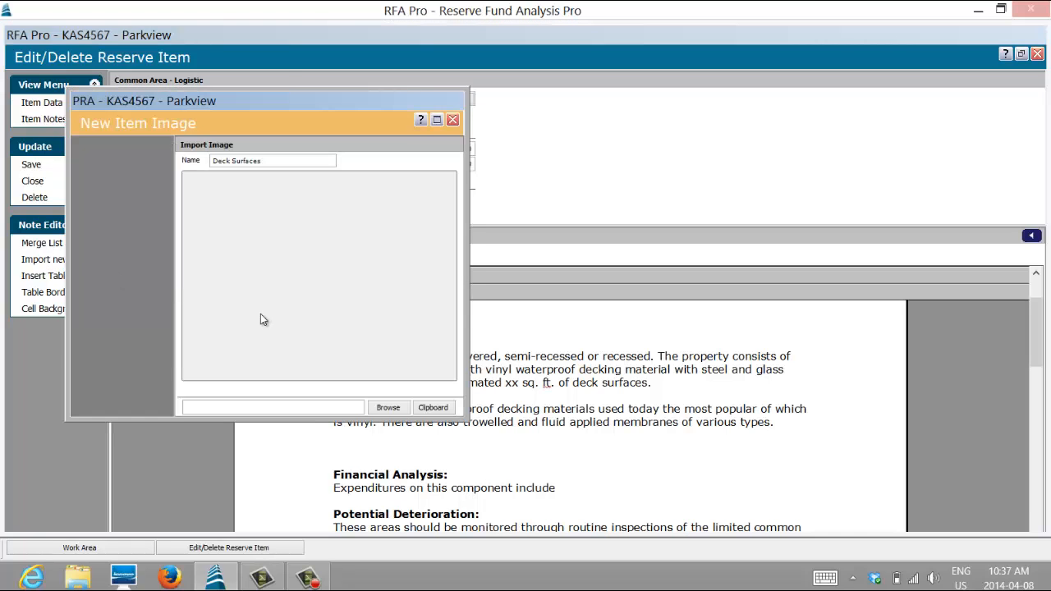
{"action": "left_click", "coordinate": [392, 408]}
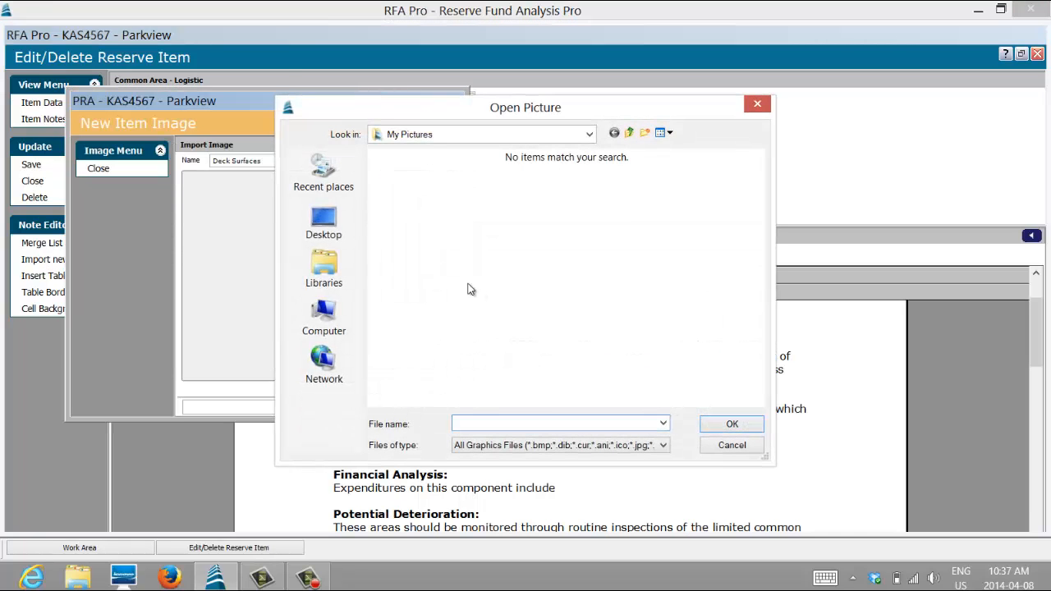
{"action": "left_click", "coordinate": [321, 324]}
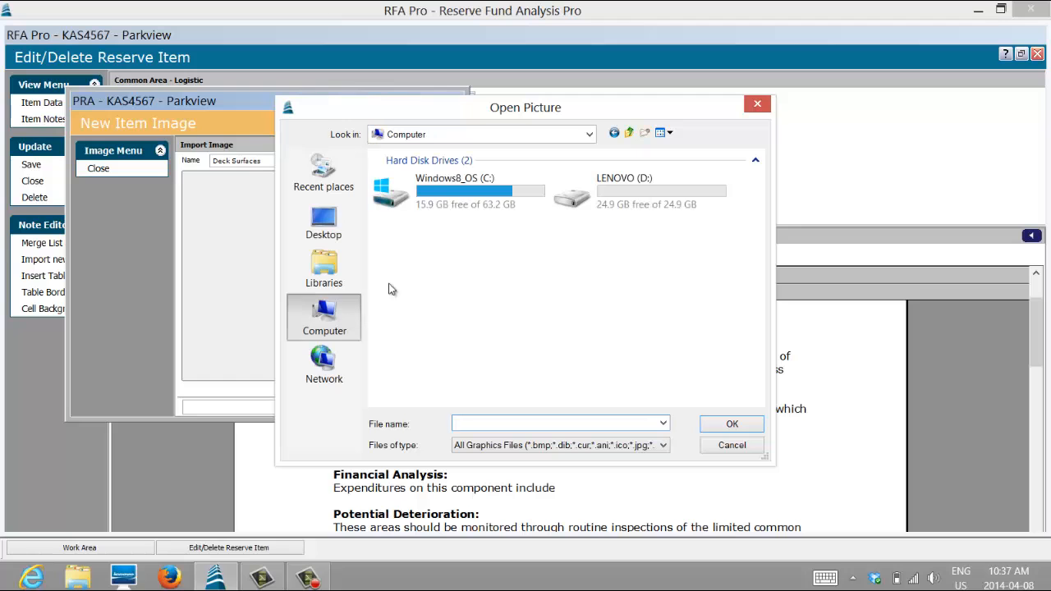
{"action": "left_click", "coordinate": [590, 138]}
{"action": "left_click", "coordinate": [420, 178]}
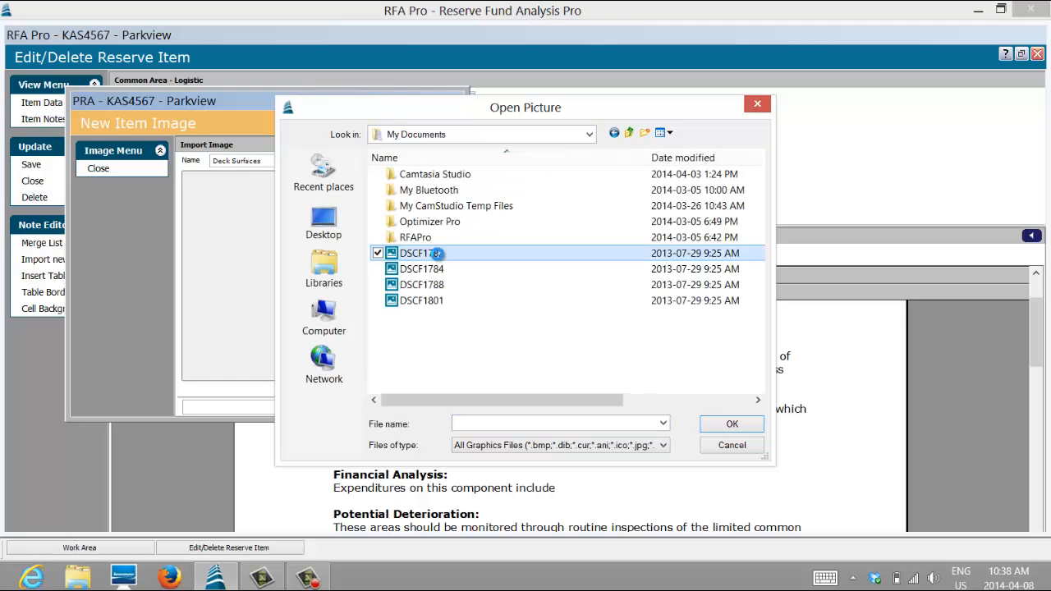
{"action": "double_click", "coordinate": [436, 253]}
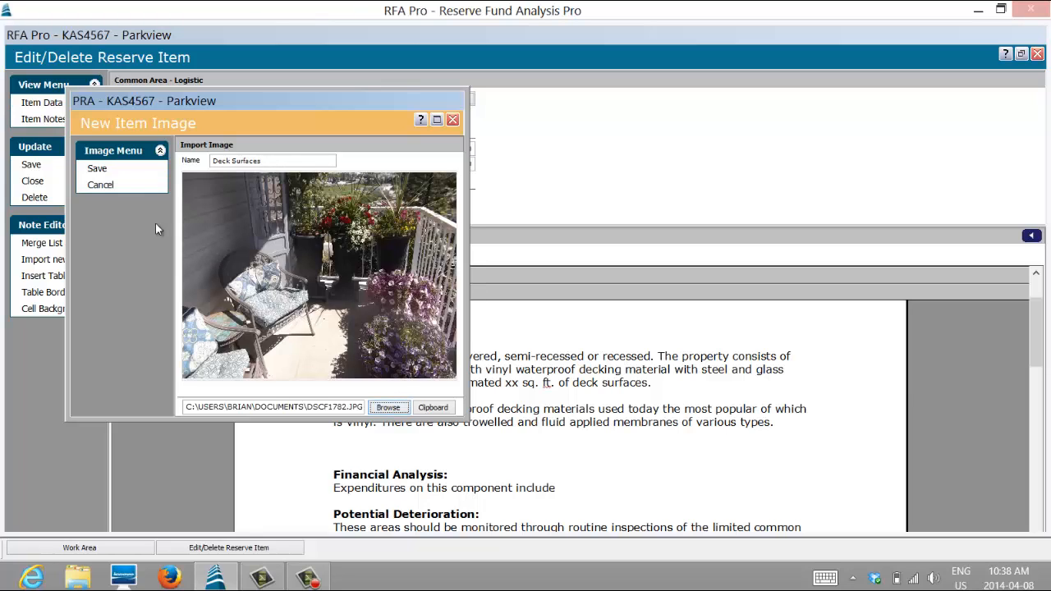
{"action": "left_click", "coordinate": [97, 168]}
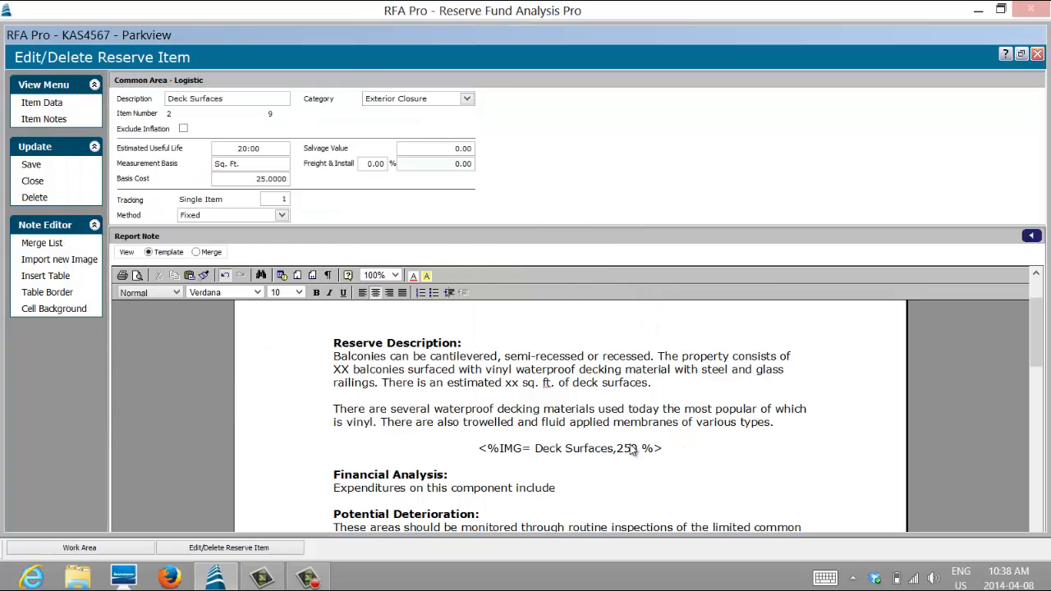
- Preview the merged report note to check the inserted deck picture
{"action": "left_click", "coordinate": [196, 253]}
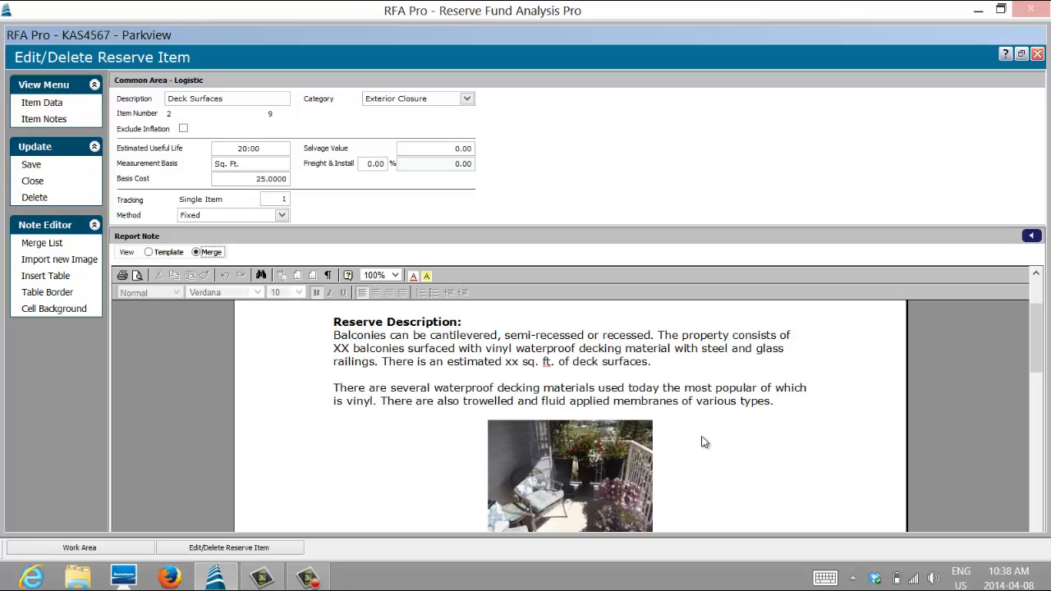
{"action": "left_click", "coordinate": [723, 441]}
{"action": "scroll", "coordinate": [727, 441], "scroll_direction": "down", "scroll_amount": 2}
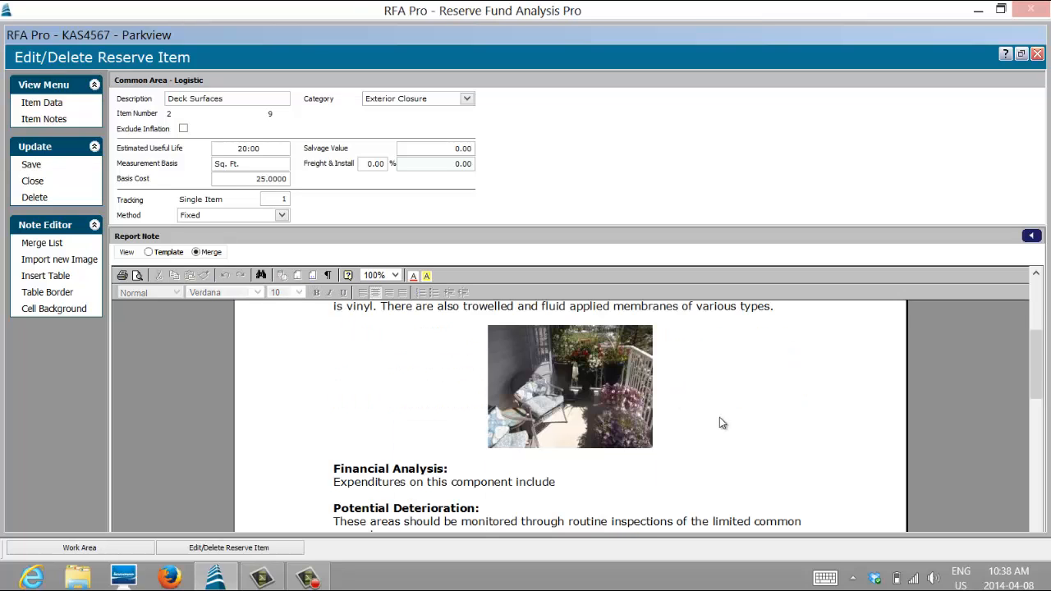
{"action": "scroll", "coordinate": [719, 423], "scroll_direction": "down", "scroll_amount": 4}
- Return to the note template and set the size in the Deck Surfaces image tag to 450
{"action": "left_click", "coordinate": [150, 250]}
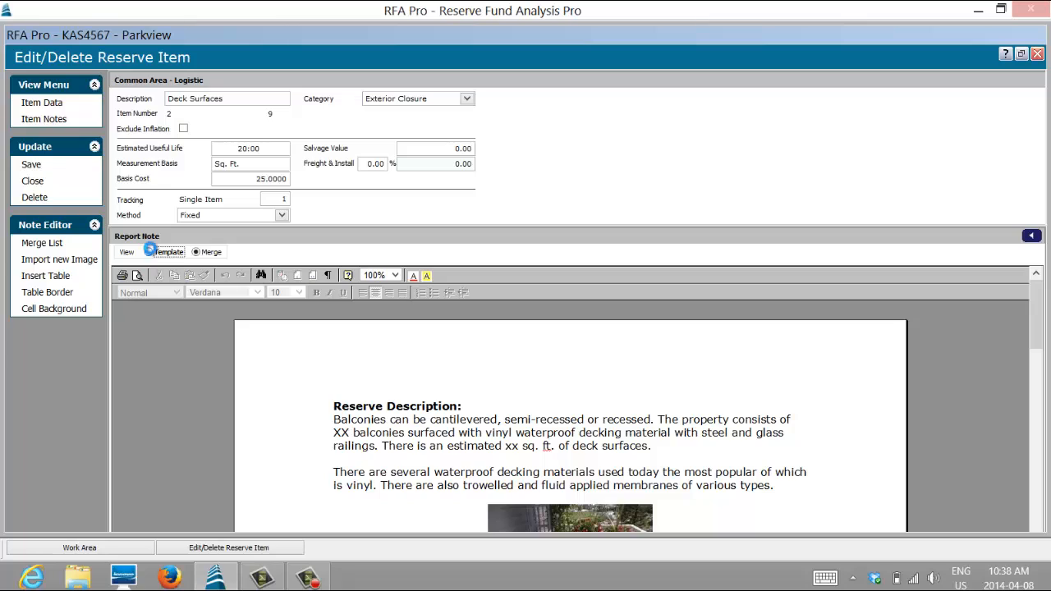
{"action": "left_click", "coordinate": [625, 512]}
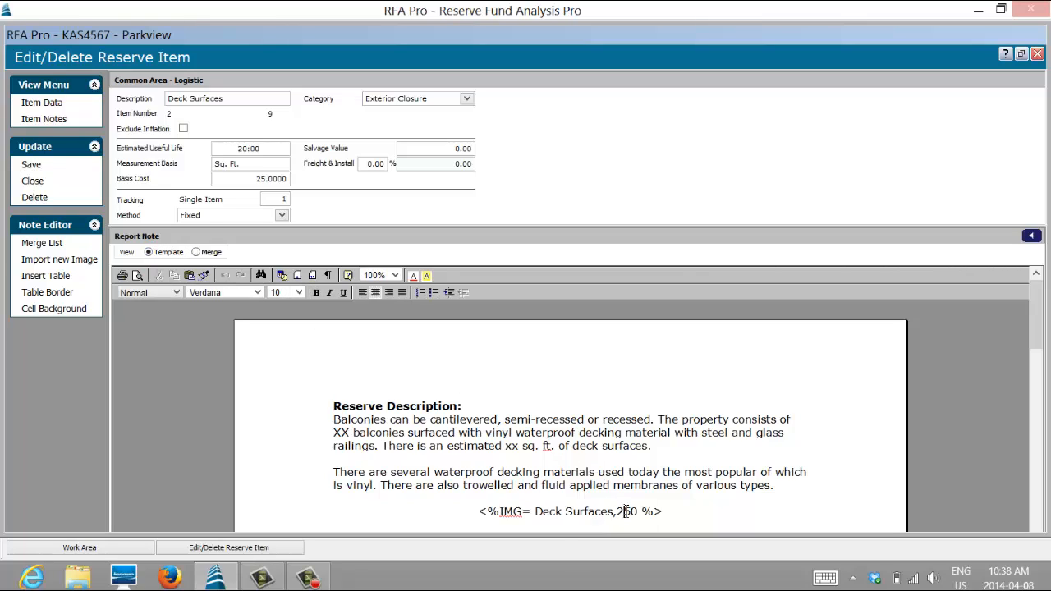
{"action": "type", "text": "4"}
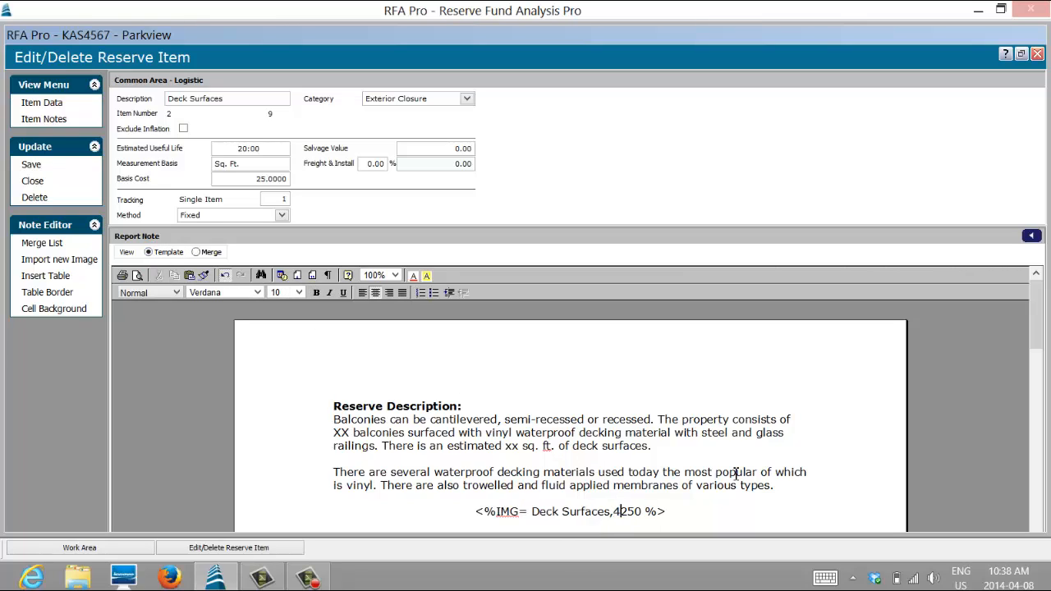
{"action": "key", "text": "Delete"}
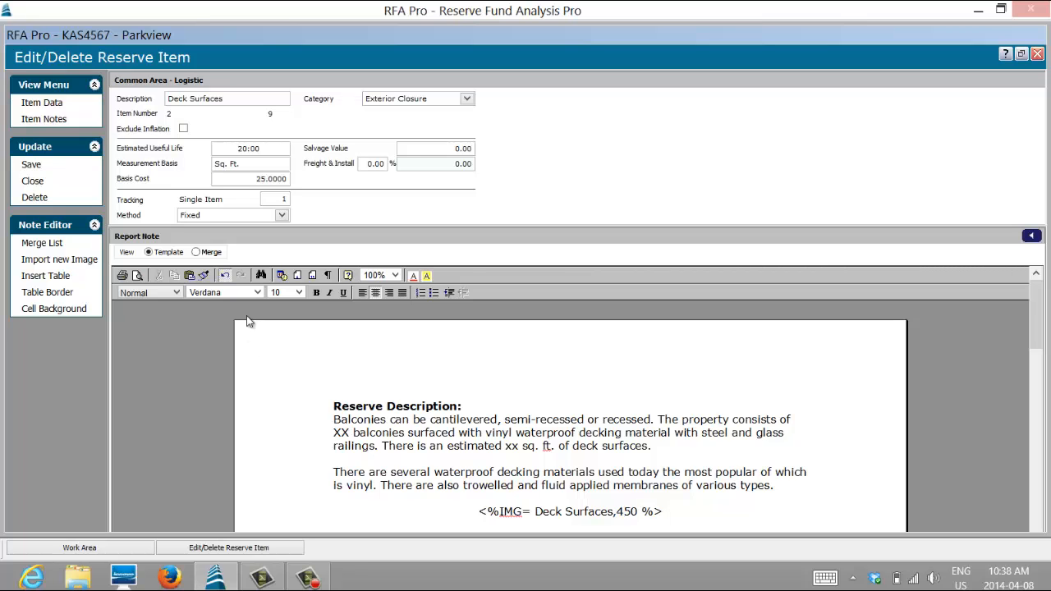
- Review the merged note with the resized picture and save the changes to the Deck Surfaces item
{"action": "left_click", "coordinate": [196, 252]}
{"action": "scroll", "coordinate": [599, 450], "scroll_direction": "down", "scroll_amount": 3}
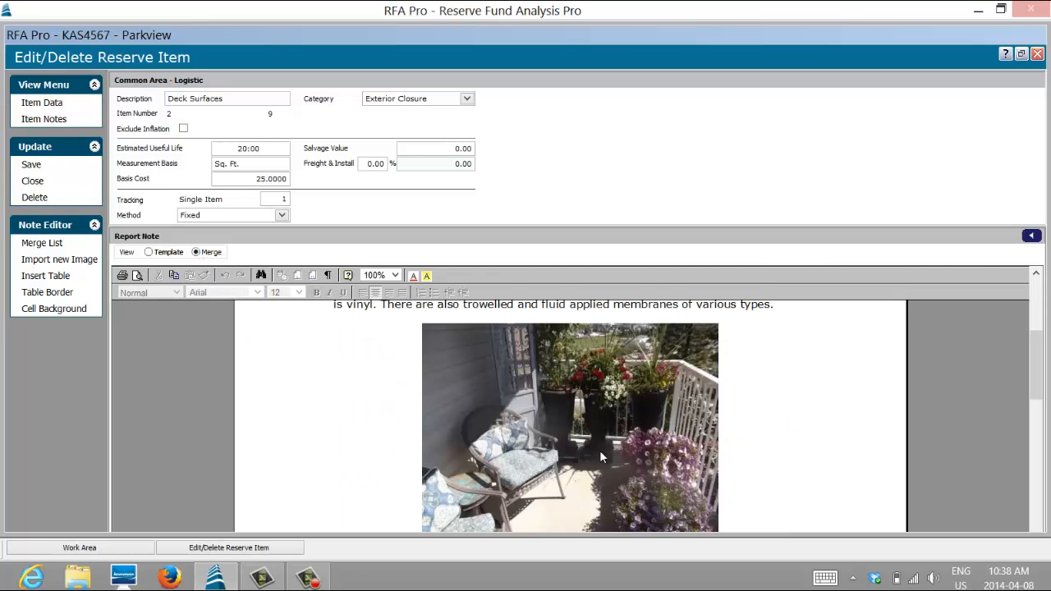
{"action": "scroll", "coordinate": [599, 456], "scroll_direction": "down", "scroll_amount": 3}
{"action": "scroll", "coordinate": [624, 486], "scroll_direction": "up", "scroll_amount": 3}
{"action": "scroll", "coordinate": [626, 486], "scroll_direction": "down", "scroll_amount": 8}
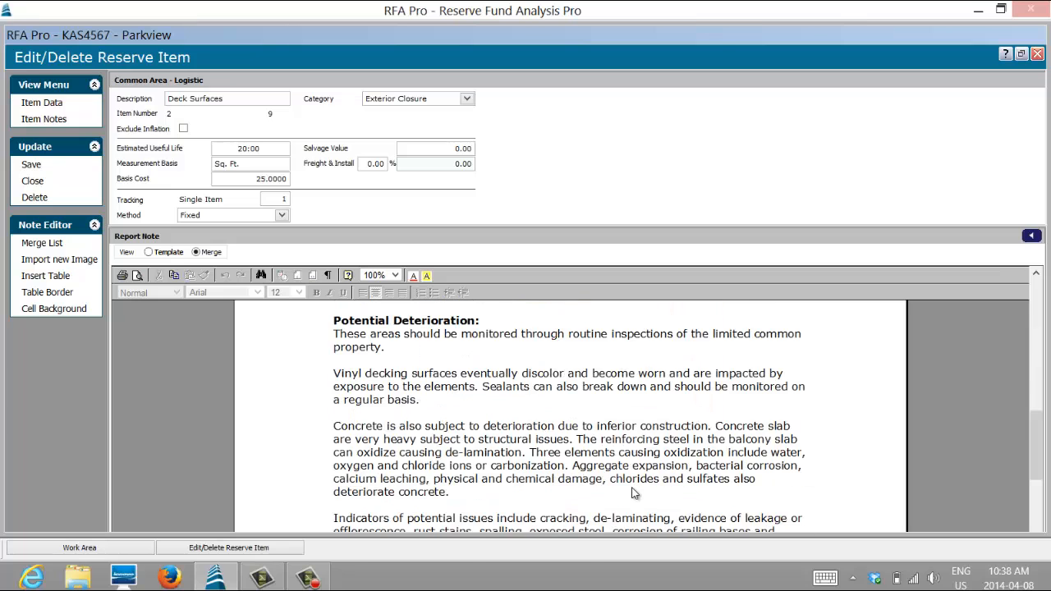
{"action": "scroll", "coordinate": [637, 489], "scroll_direction": "up", "scroll_amount": 4}
{"action": "scroll", "coordinate": [636, 485], "scroll_direction": "up", "scroll_amount": 6}
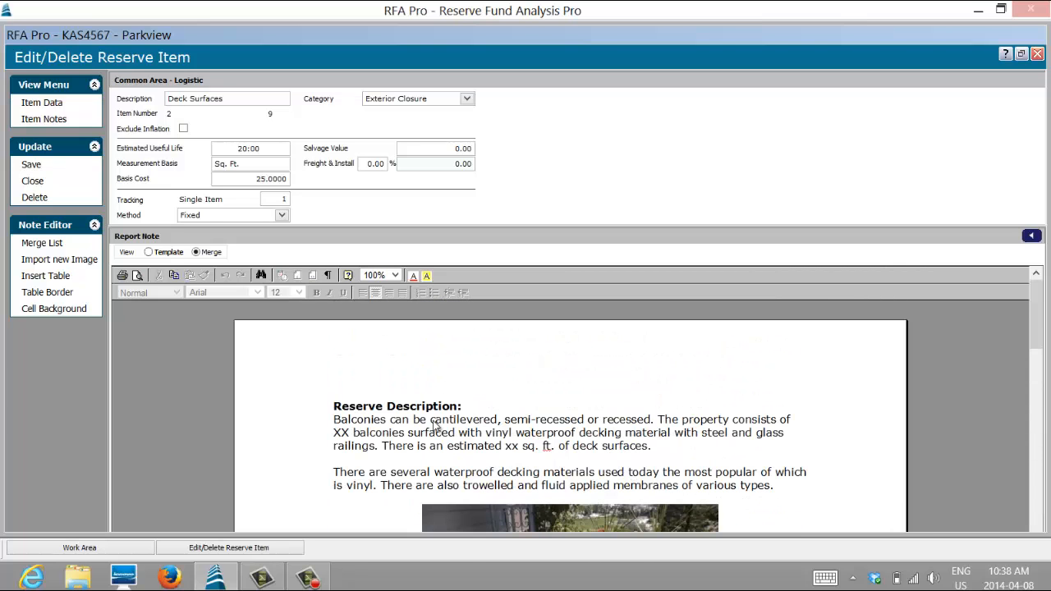
{"action": "left_click", "coordinate": [36, 169]}
{"action": "left_click", "coordinate": [503, 290]}
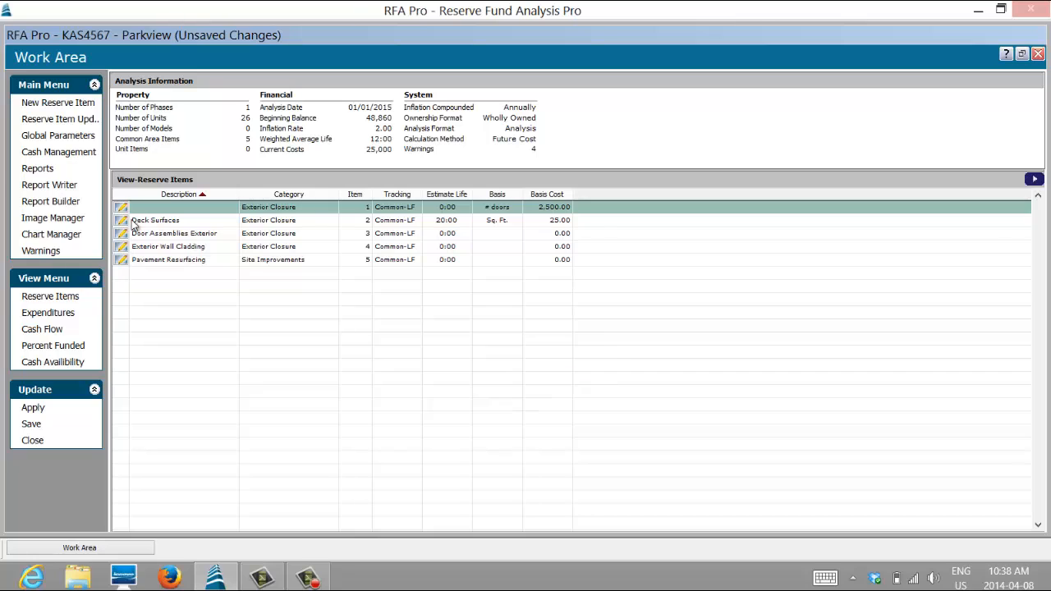
- Check the property's warnings and open the unnamed reserve item 1 from that list for editing in a maximized window
{"action": "left_click", "coordinate": [125, 261]}
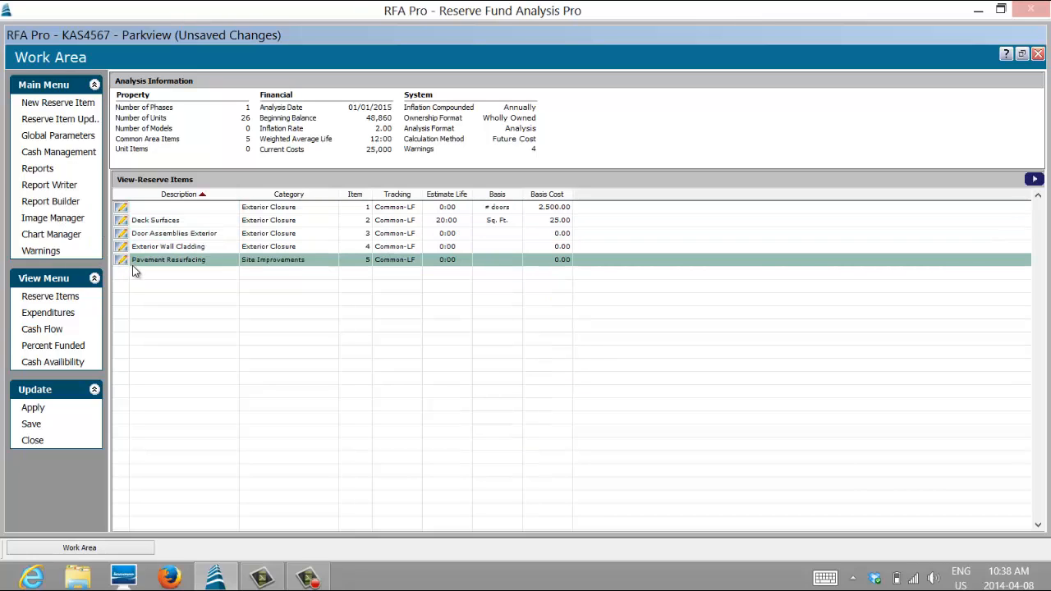
{"action": "left_click", "coordinate": [56, 251]}
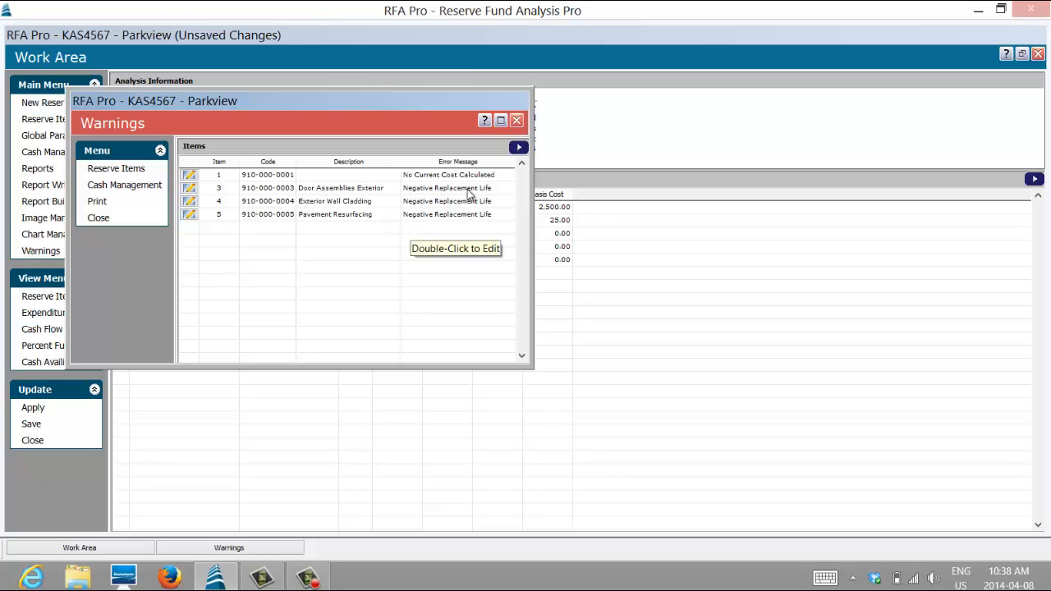
{"action": "left_click", "coordinate": [190, 177]}
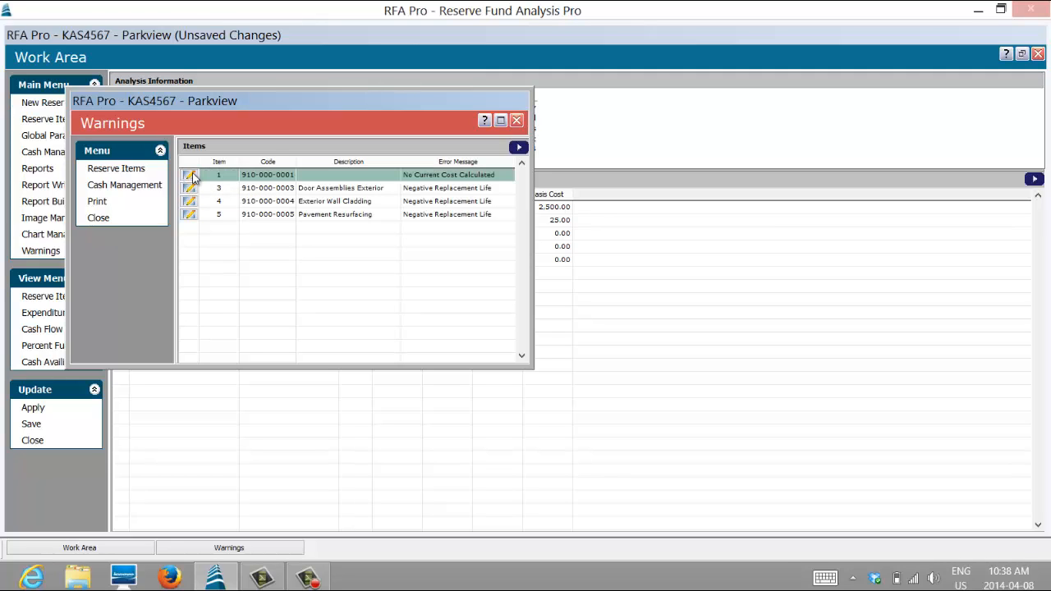
{"action": "double_click", "coordinate": [192, 175]}
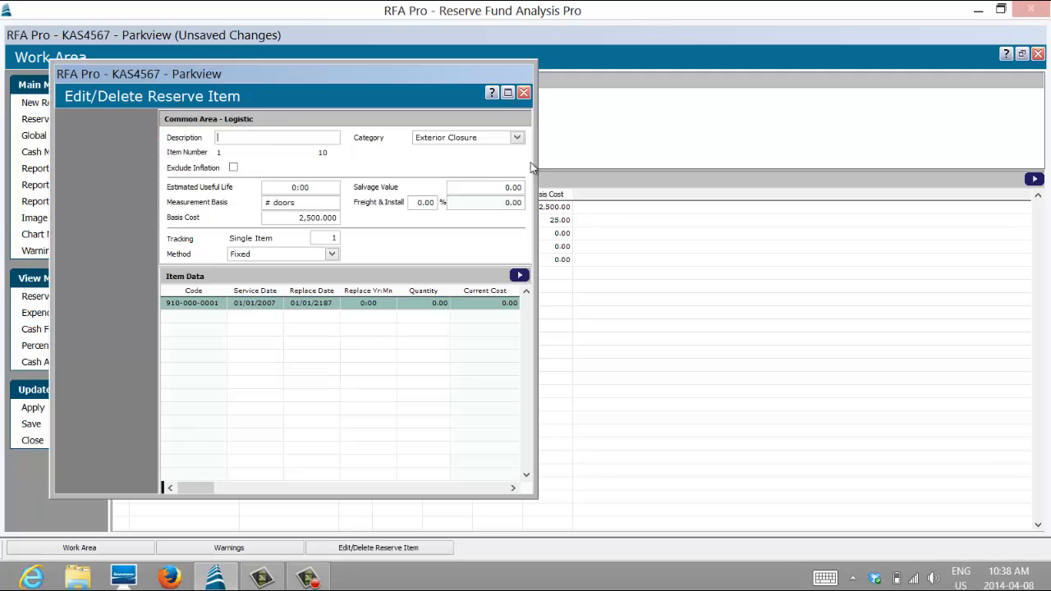
{"action": "left_click", "coordinate": [506, 96]}
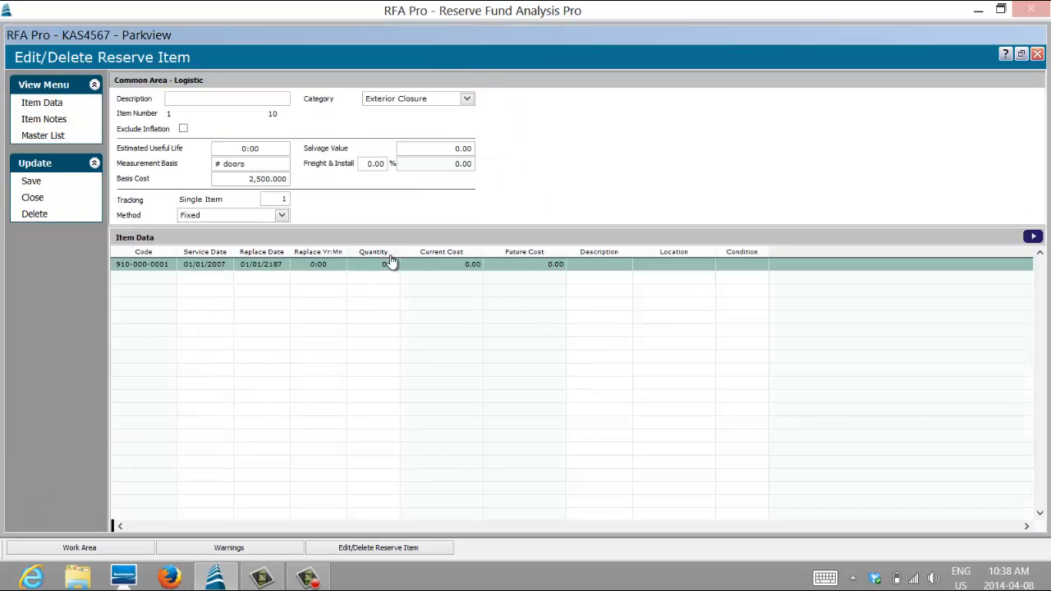
- Set the quantity of reserve item 1 to 500, save the changes and close the warnings list
{"action": "left_click", "coordinate": [389, 263]}
{"action": "type", "text": "500"}
{"action": "key", "text": "Tab"}
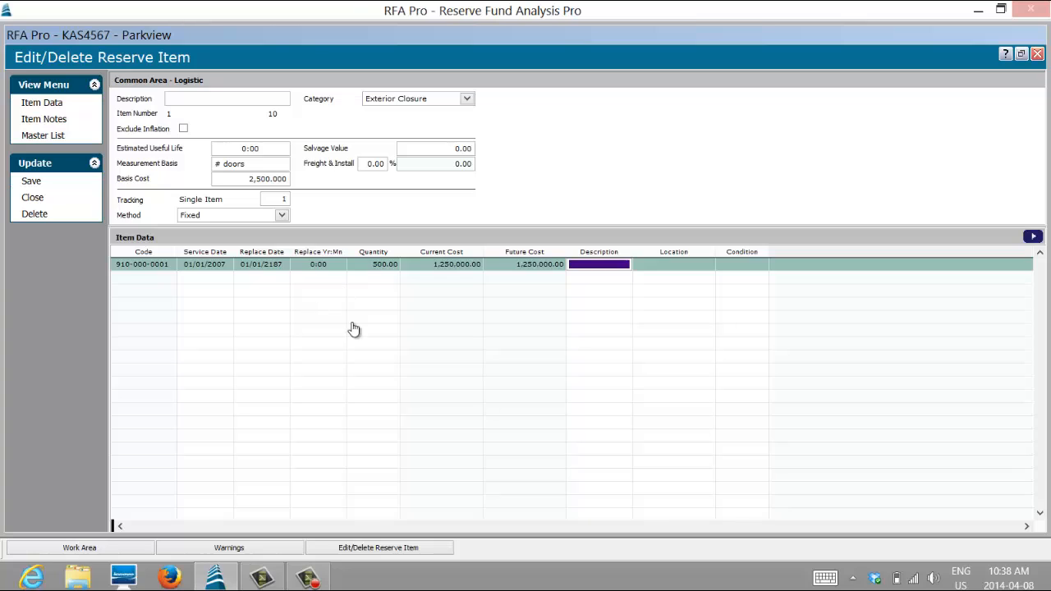
{"action": "left_click", "coordinate": [33, 184]}
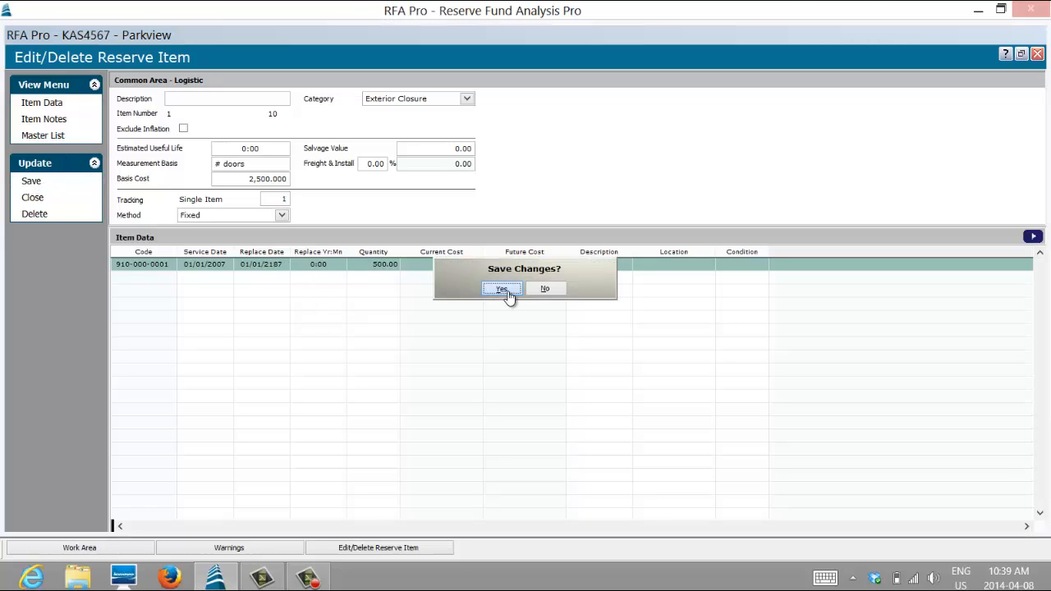
{"action": "left_click", "coordinate": [507, 292]}
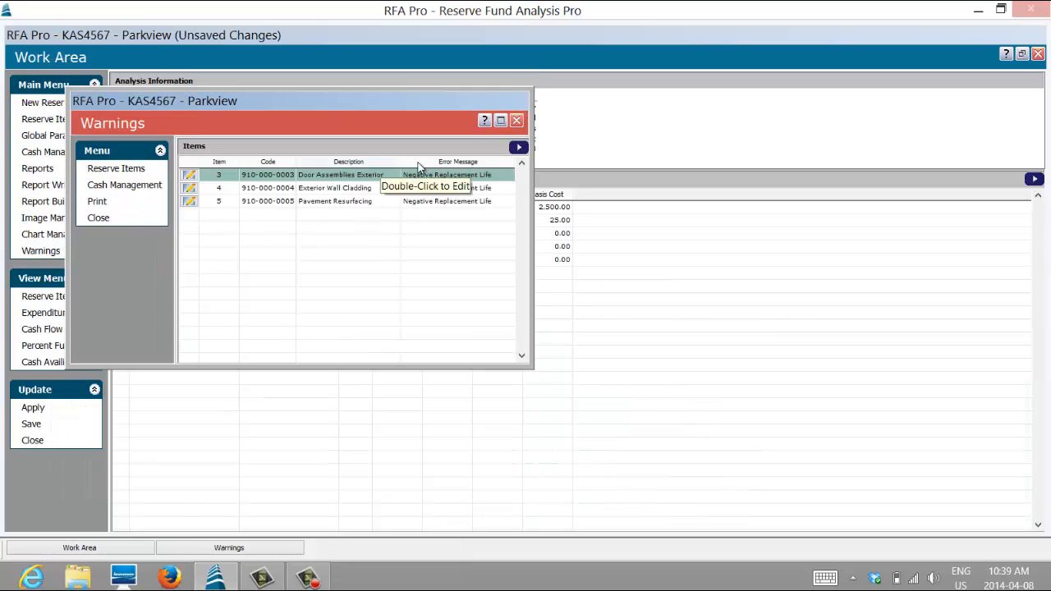
{"action": "left_click", "coordinate": [515, 120]}
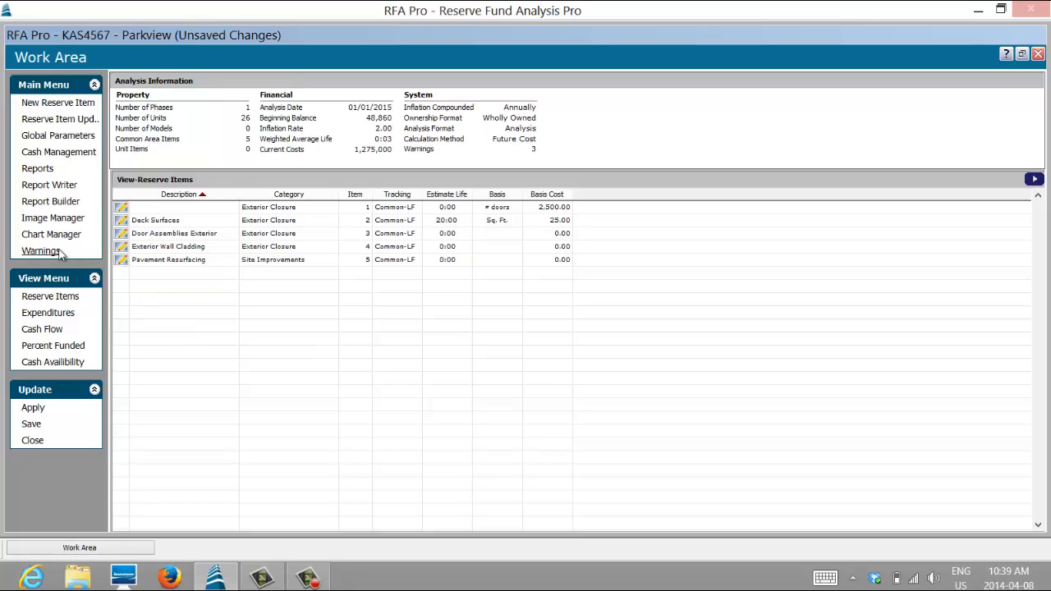
- Set the Reserve Study Prepare Date to 04/01/2014 in the financial parameters of the property's global parameters
{"action": "left_click", "coordinate": [62, 138]}
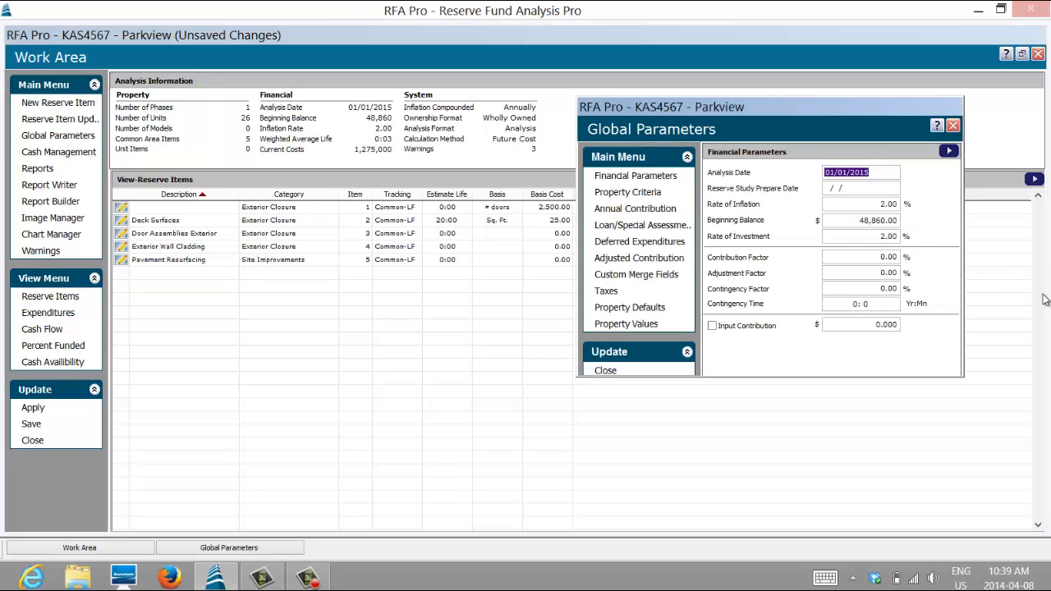
{"action": "key", "text": "Tab"}
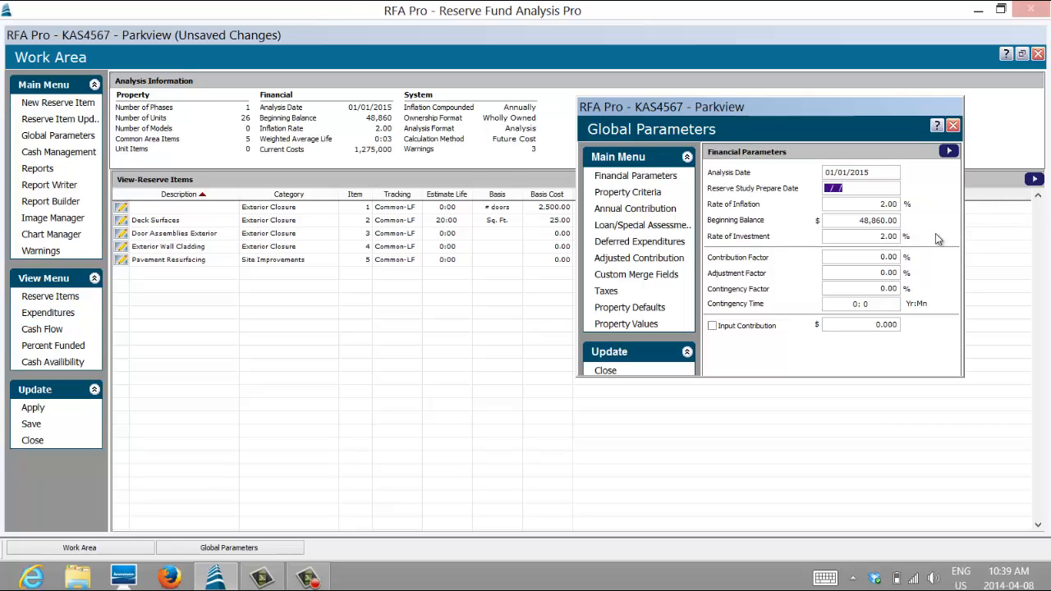
{"action": "type", "text": "04/01/2014"}
{"action": "key", "text": "Tab"}
{"action": "left_click", "coordinate": [891, 220]}
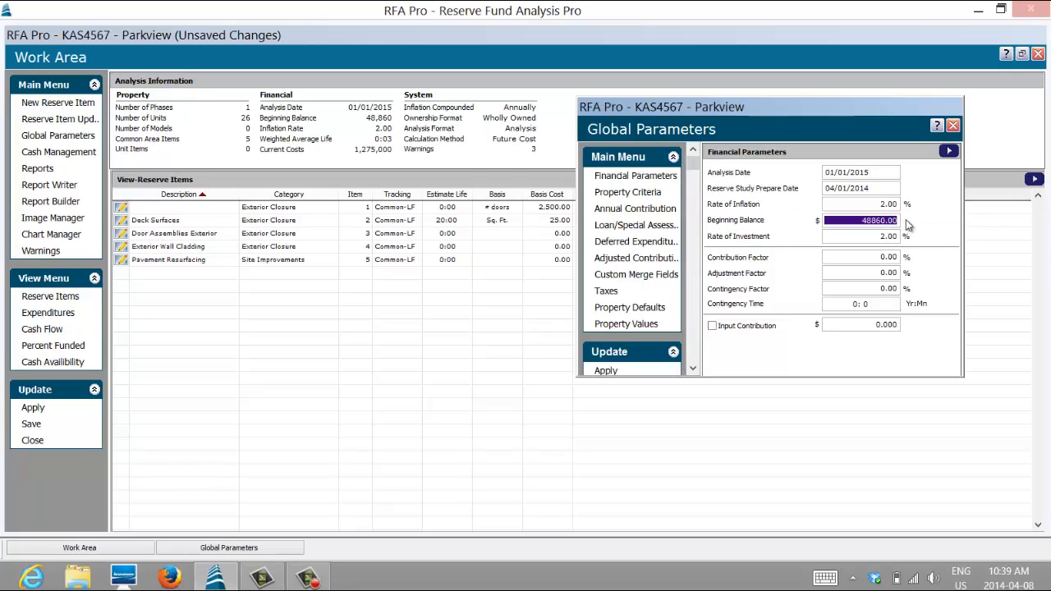
- Set the Contribution Factor in the financial parameters to 2%
{"action": "left_click", "coordinate": [894, 237]}
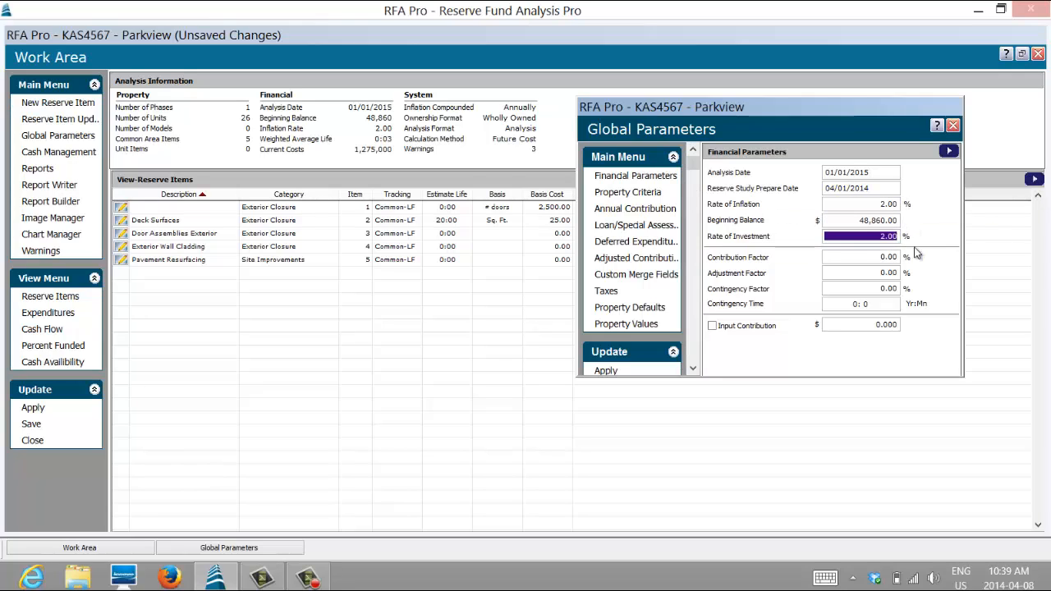
{"action": "left_click", "coordinate": [872, 257]}
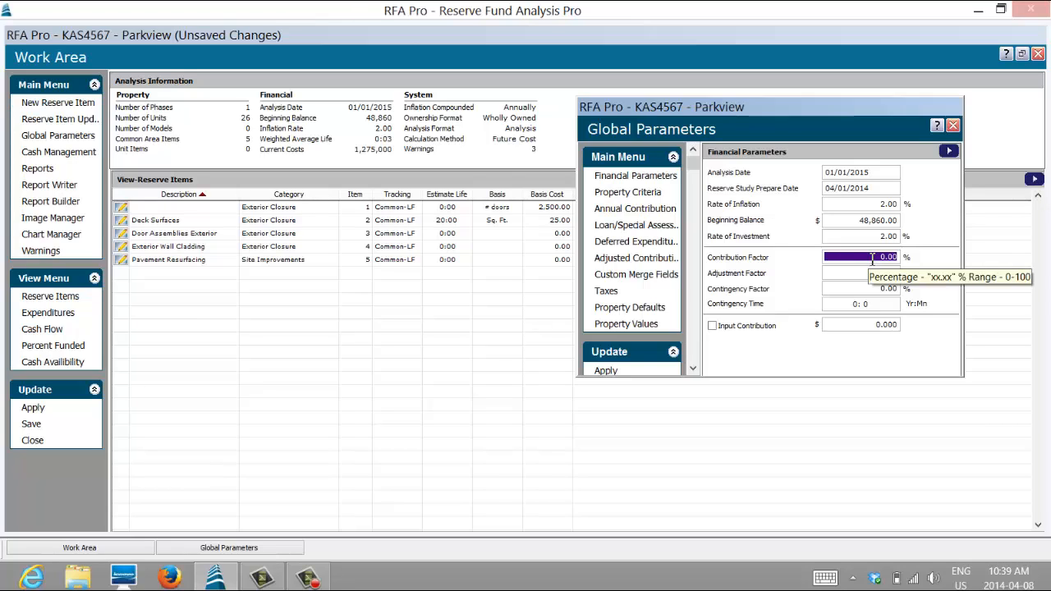
{"action": "type", "text": "2 ."}
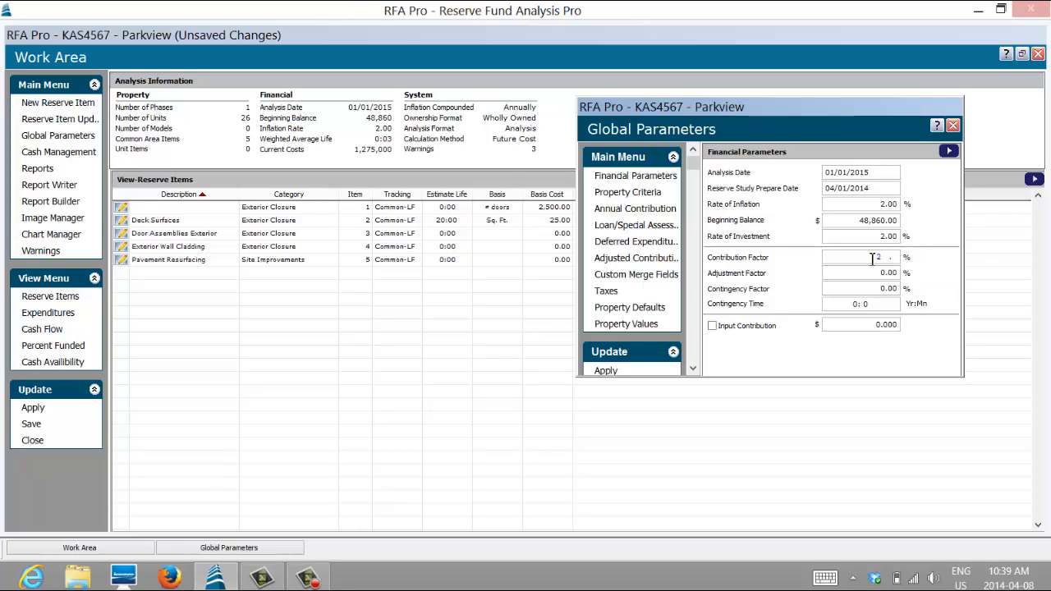
{"action": "key", "text": "Tab"}
{"action": "left_click", "coordinate": [887, 257]}
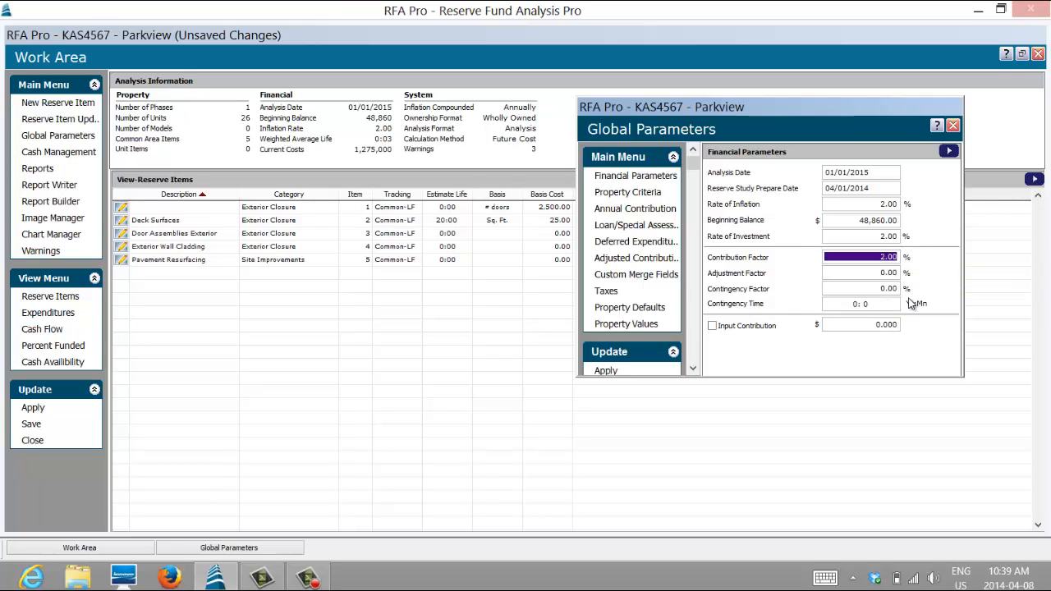
{"action": "left_click", "coordinate": [870, 256]}
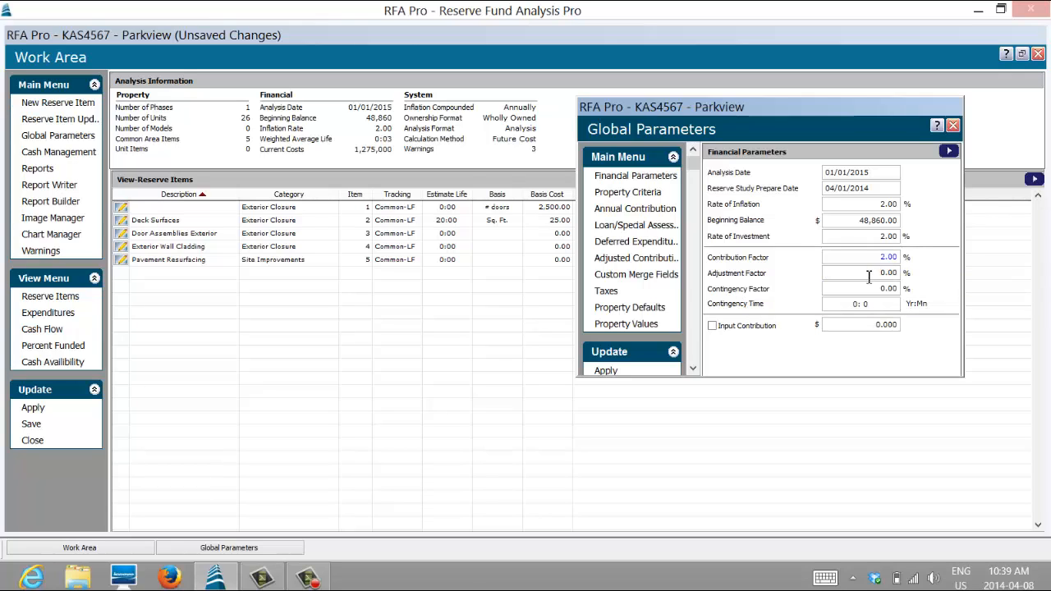